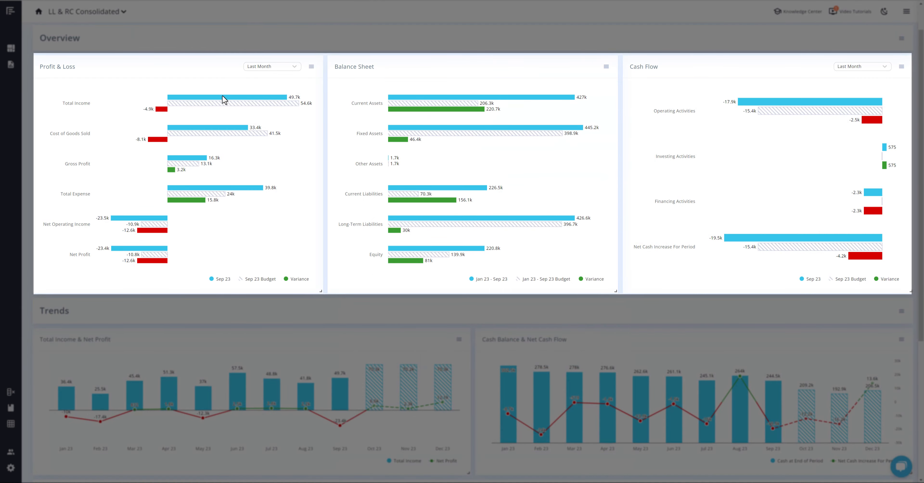
Step: Examine the Profit & Loss actual and budget bars and the Total Income & Net Profit trend on the consolidated dashboard
mouse_move(222, 96)
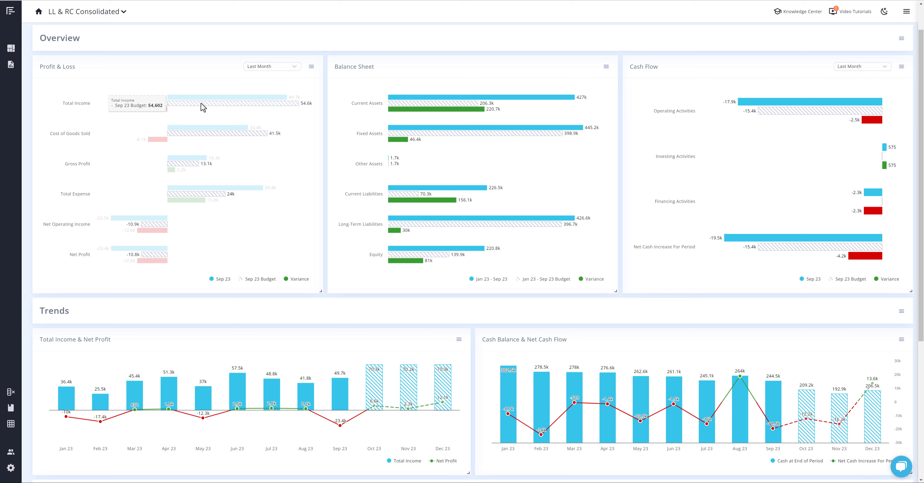
mouse_move(164, 113)
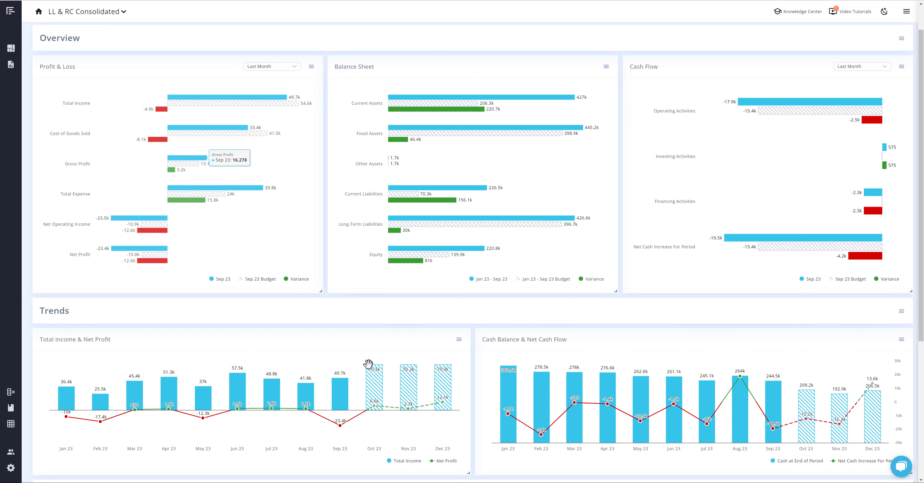
mouse_move(377, 387)
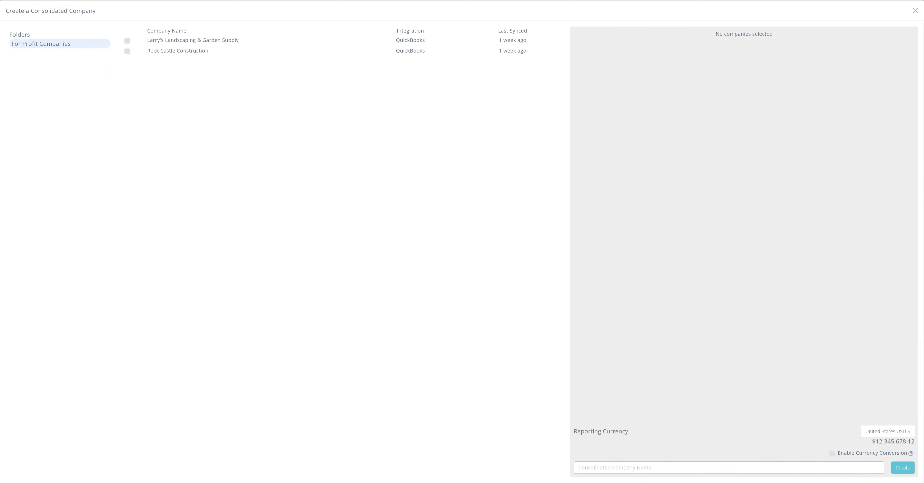
Step: Add Larry's Landscaping & Garden Supply and Rock Castle Construction to the consolidated company and open its reporting currency choices
click(126, 42)
click(127, 51)
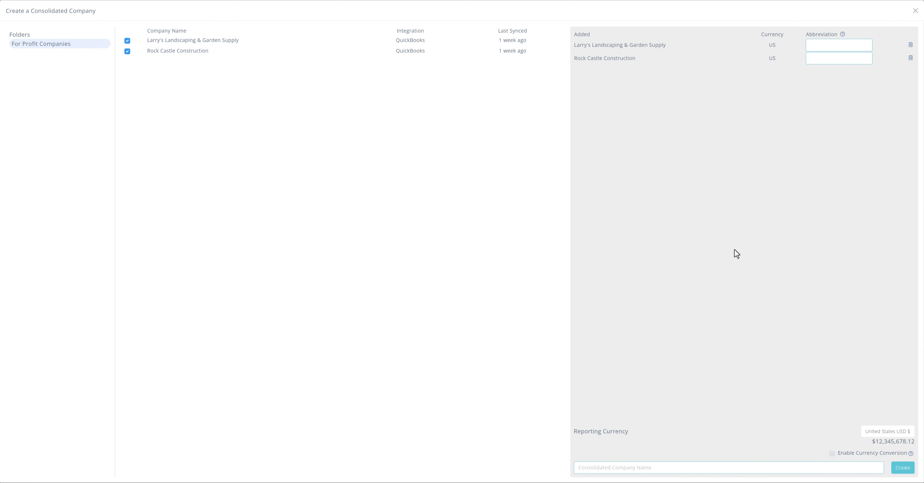
click(880, 433)
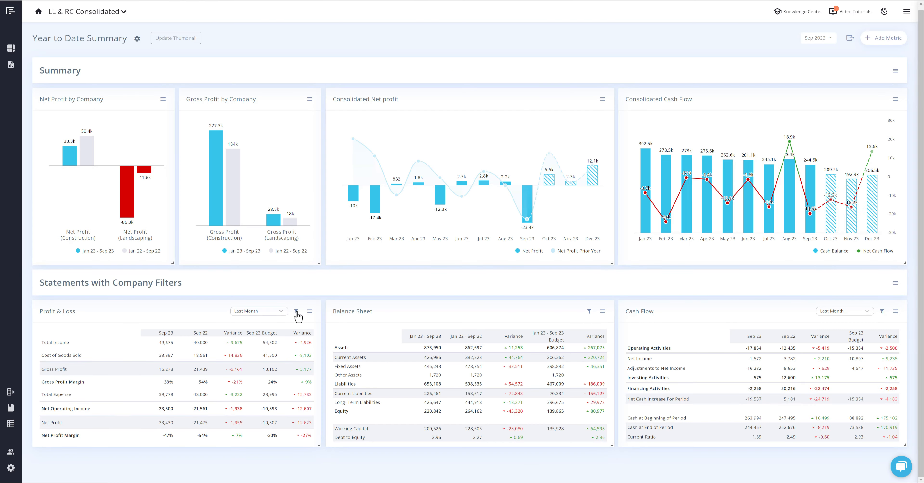
Step: View the company filter choices for the Profit & Loss statement on the Year to Date Summary dashboard, and cancel the filter
click(296, 311)
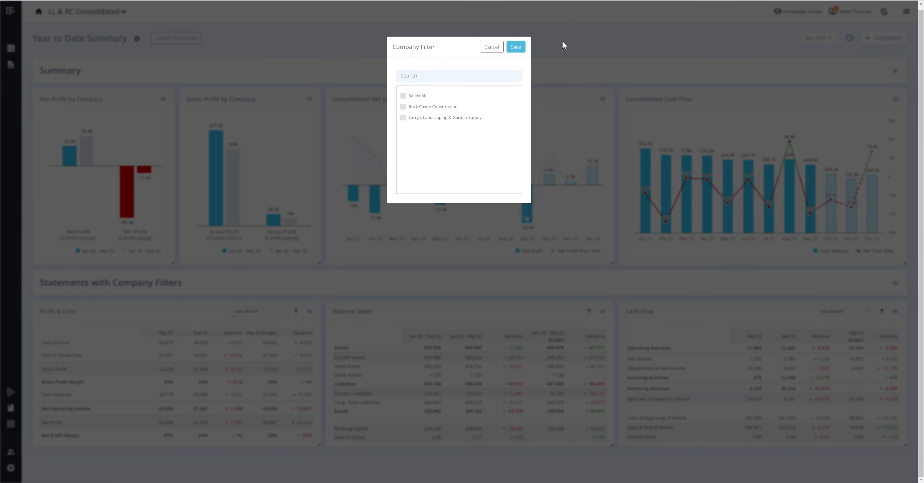
click(487, 49)
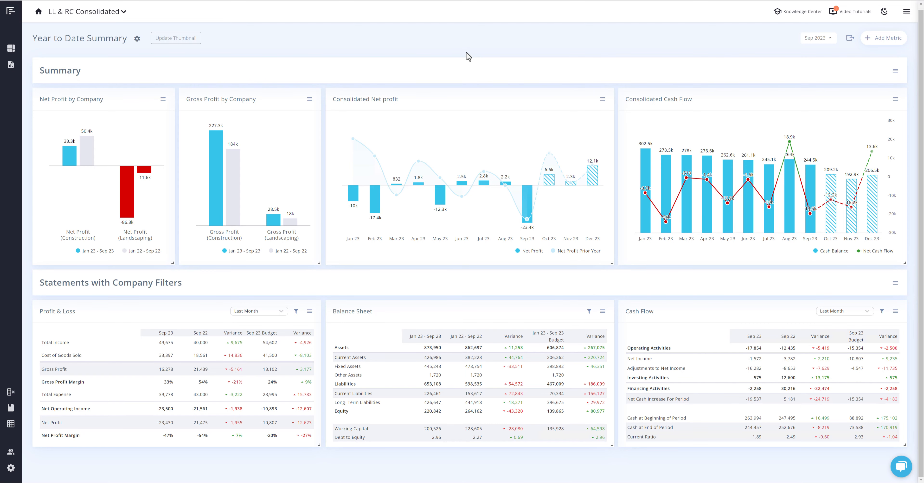
mouse_move(216, 175)
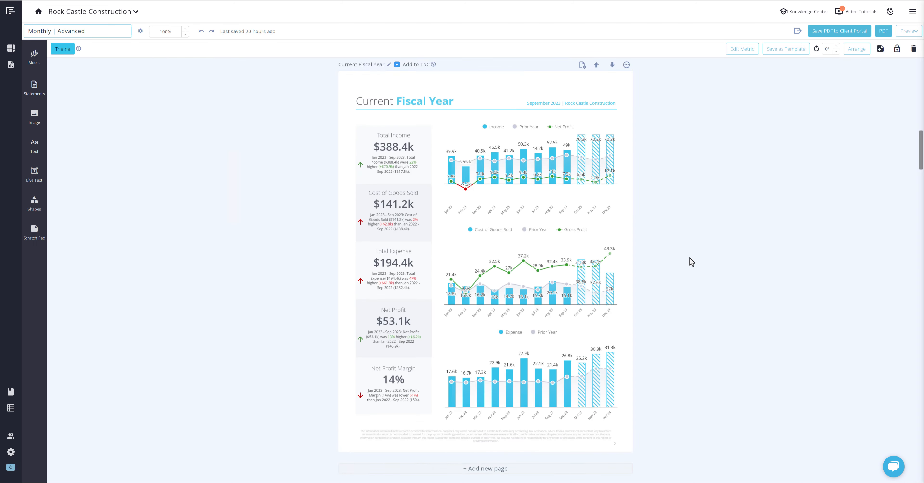
Step: Review the Monthly | Advanced report pages from Current Fiscal Year through Profitability Summary and Liquidity Summary
scroll(691, 261, down, 10)
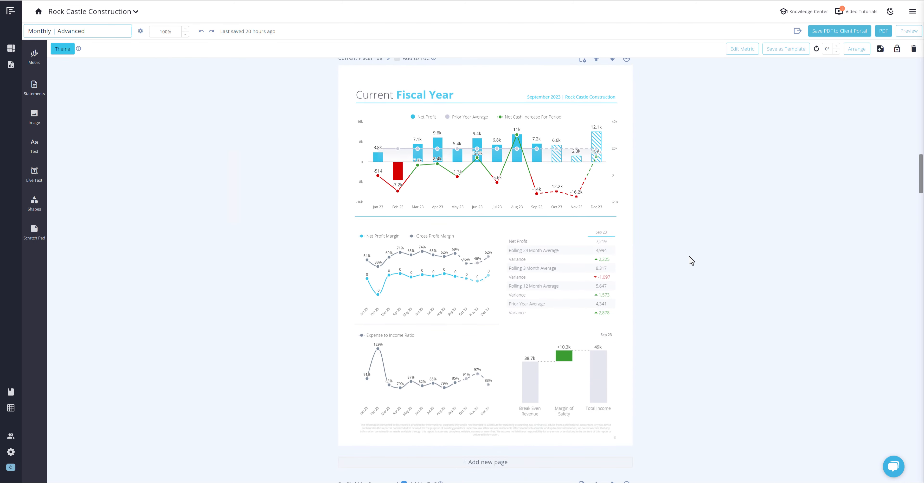
scroll(692, 260, down, 10)
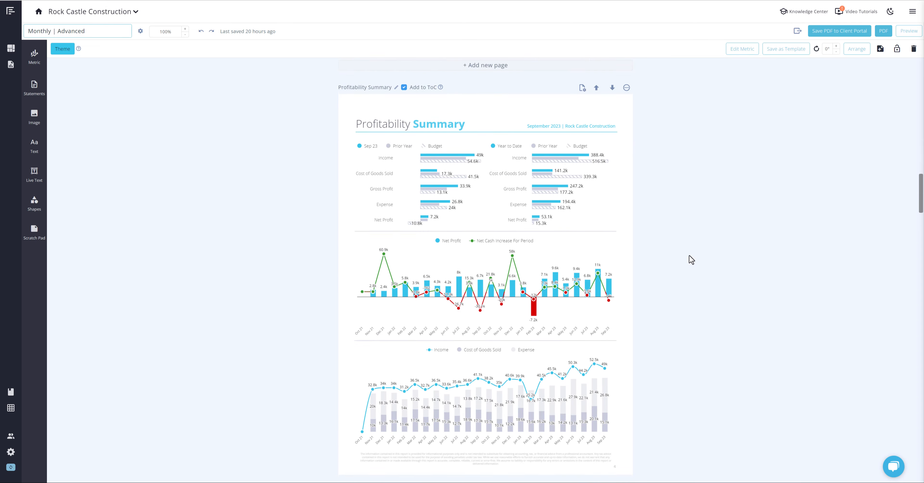
scroll(691, 258, down, 10)
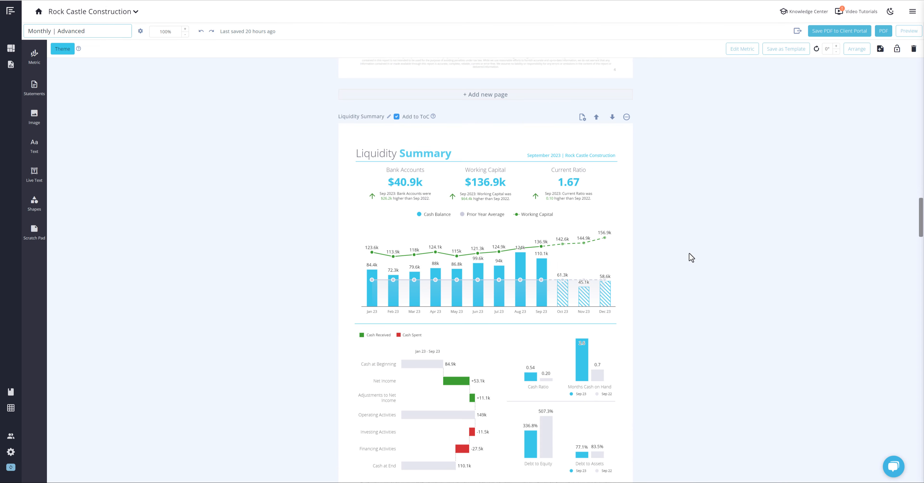
scroll(692, 258, down, 10)
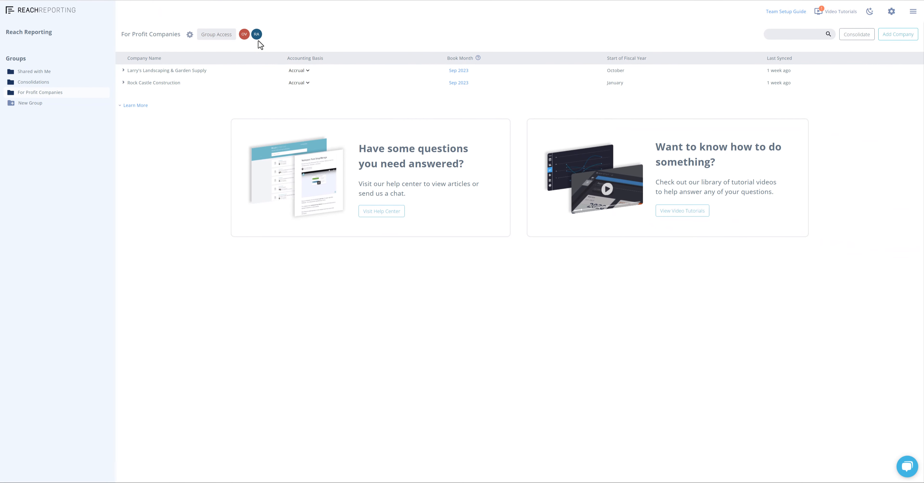
Step: View the accounting integrations available for adding a company, and return to the For Profit Companies group
click(898, 34)
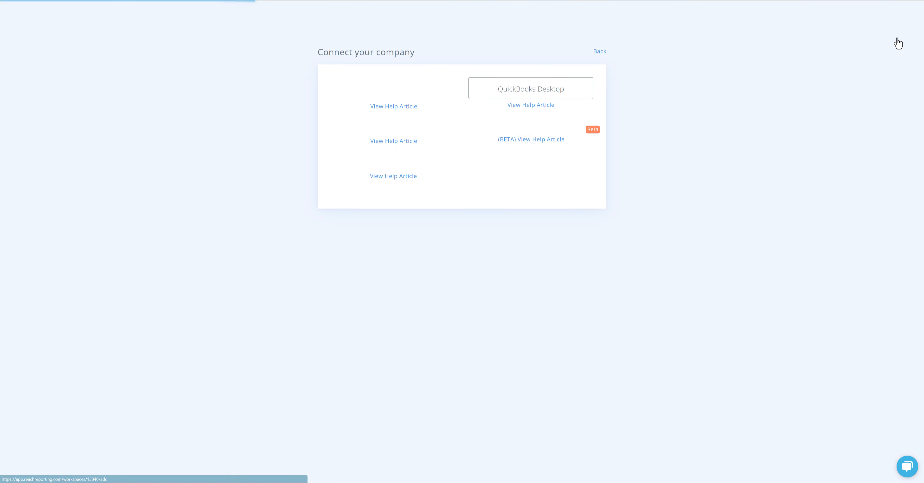
click(600, 54)
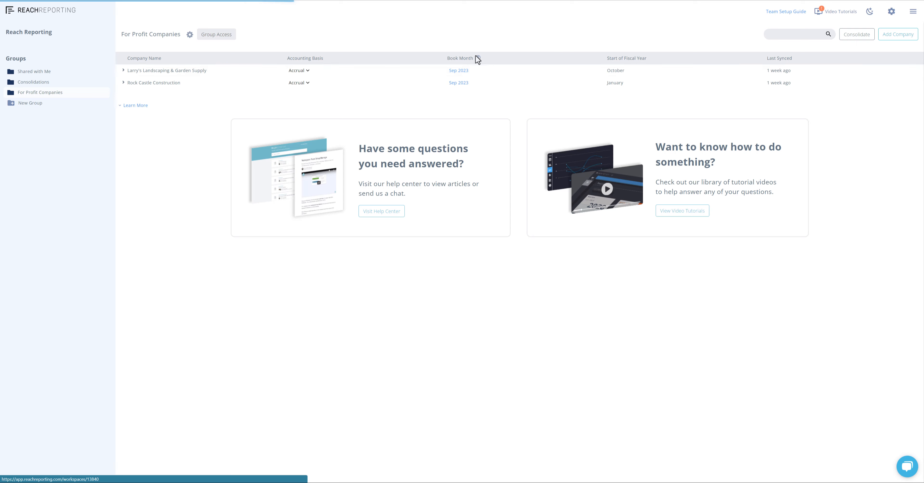
Step: Expand Rock Castle Construction in the company list and open its company settings
click(177, 86)
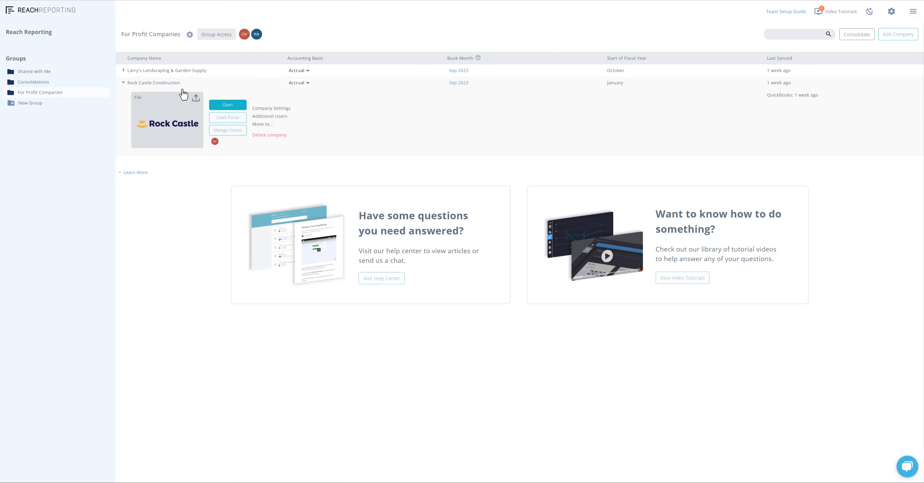
click(269, 109)
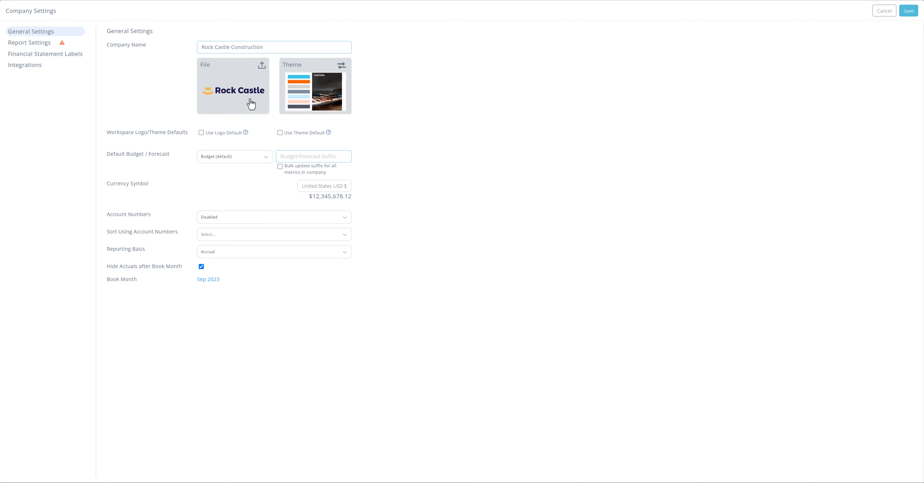
Step: Try the Rock Castle logo color theme for the company
click(337, 66)
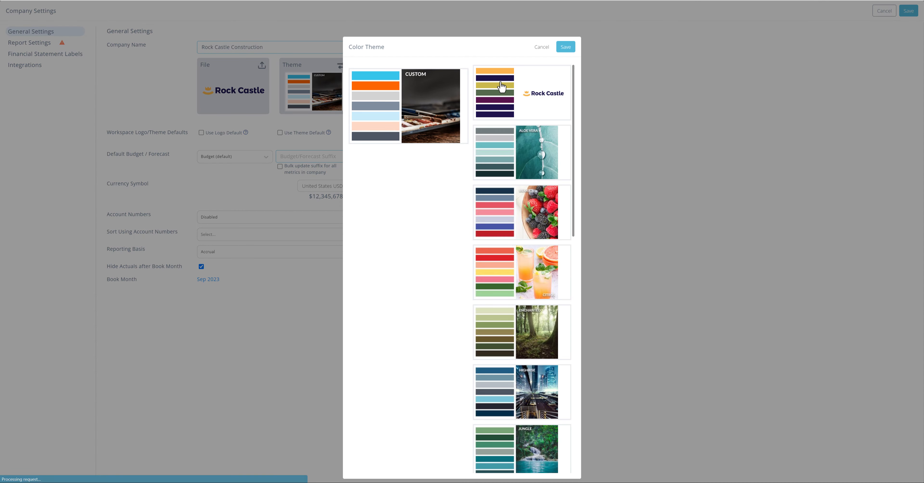
click(501, 86)
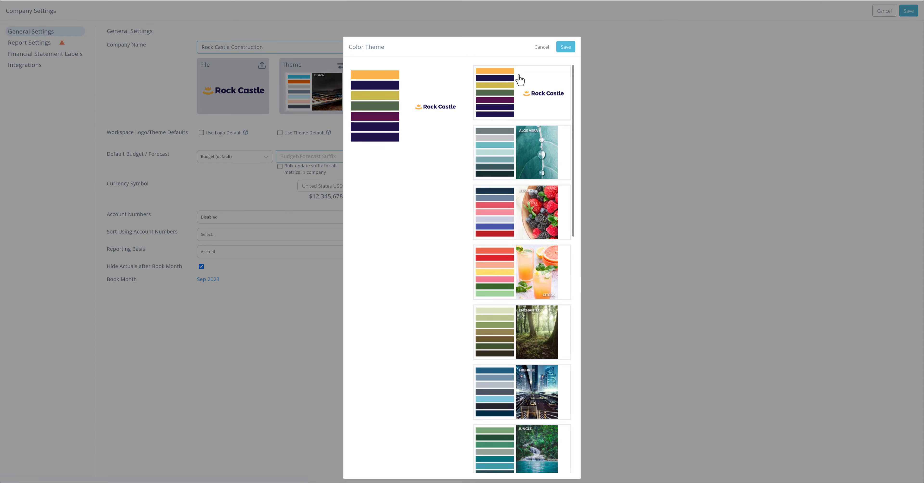
click(538, 50)
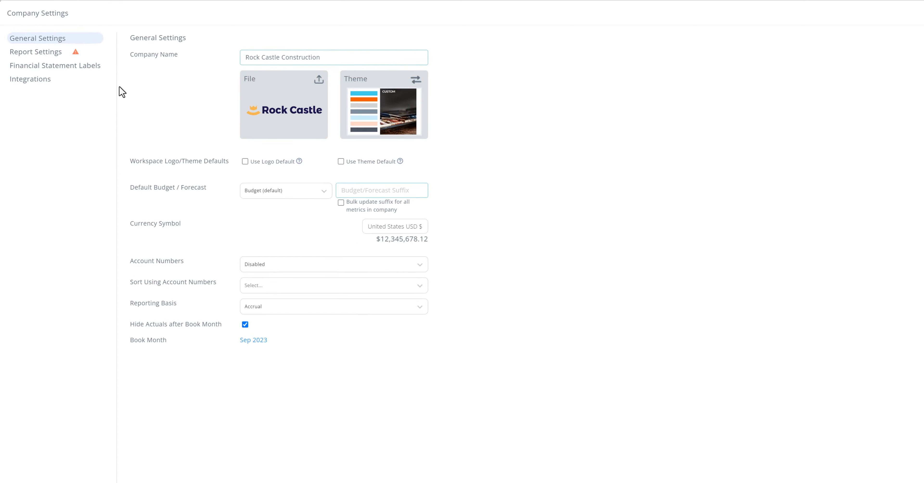
Step: View the report settings and choose an alternative title for Net Profit in the Profit and Loss statement labels
click(59, 71)
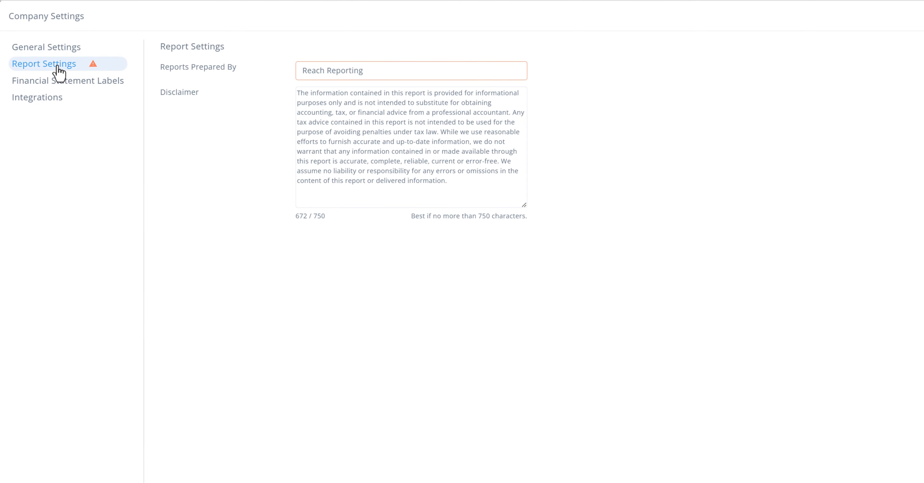
click(59, 89)
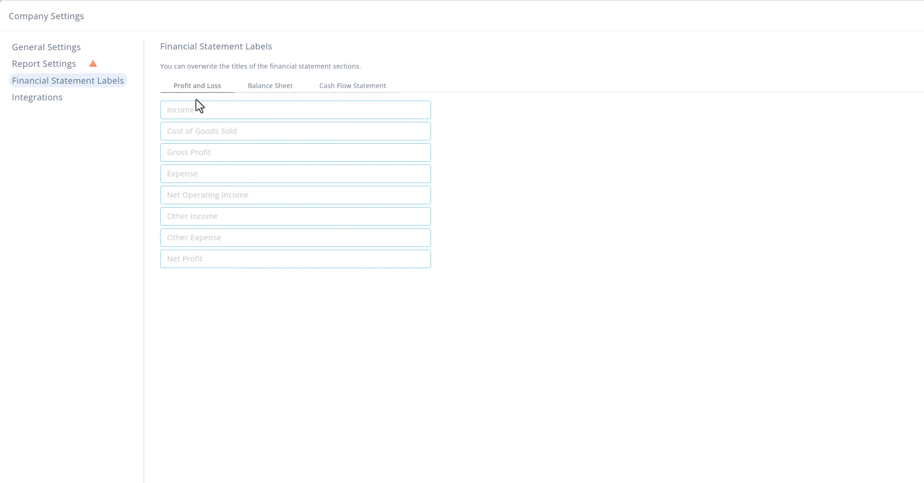
click(196, 260)
click(226, 323)
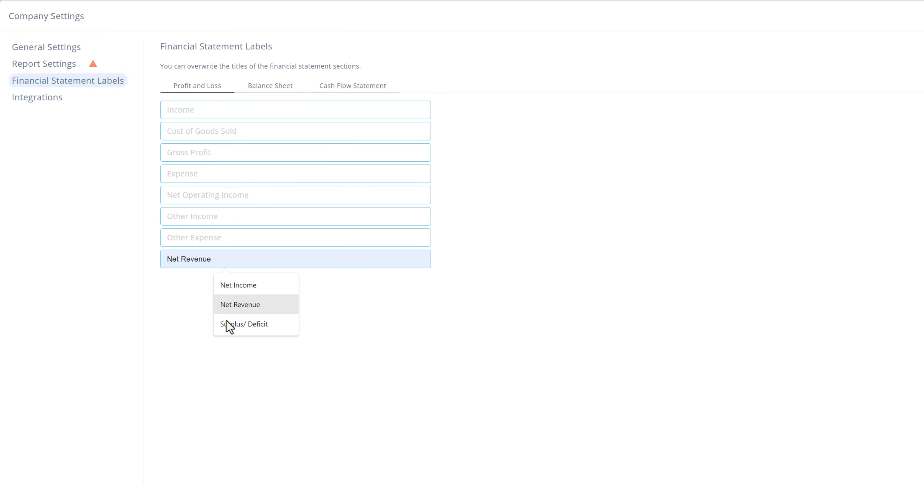
Step: Try Aug 2023 as the company's book month in the general settings, and revert it
click(56, 54)
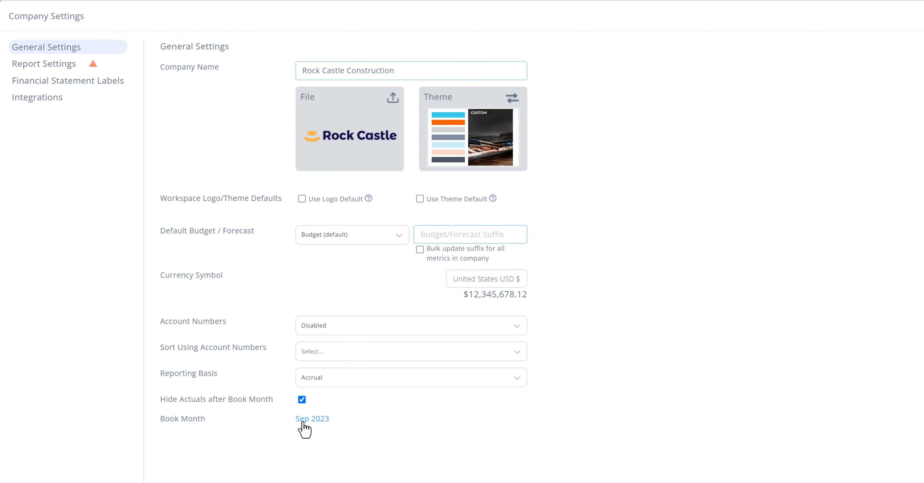
click(303, 425)
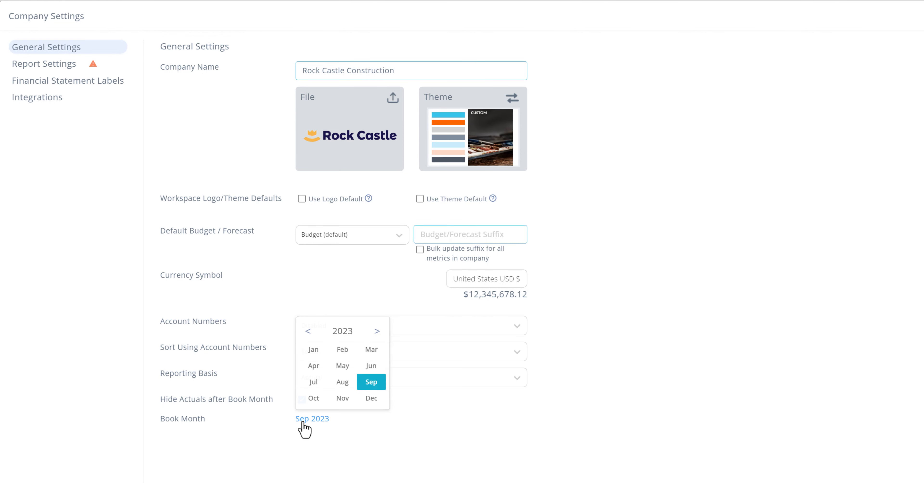
click(342, 382)
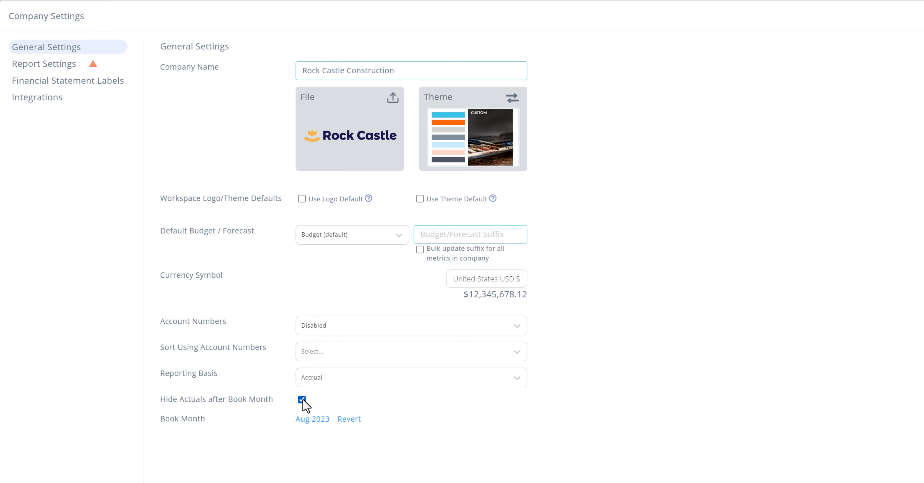
click(349, 419)
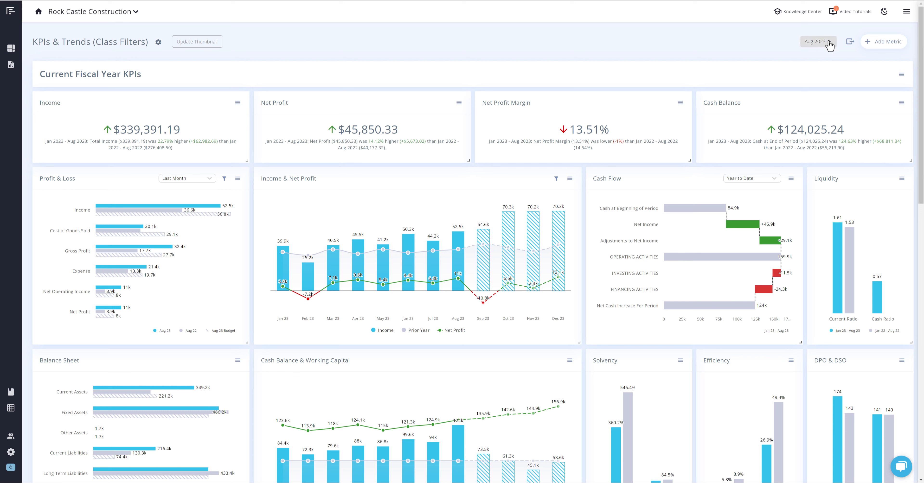
Step: Set the KPIs & Trends (Class Filters) dashboard's reporting month to Sep 2023 and apply the date
click(829, 45)
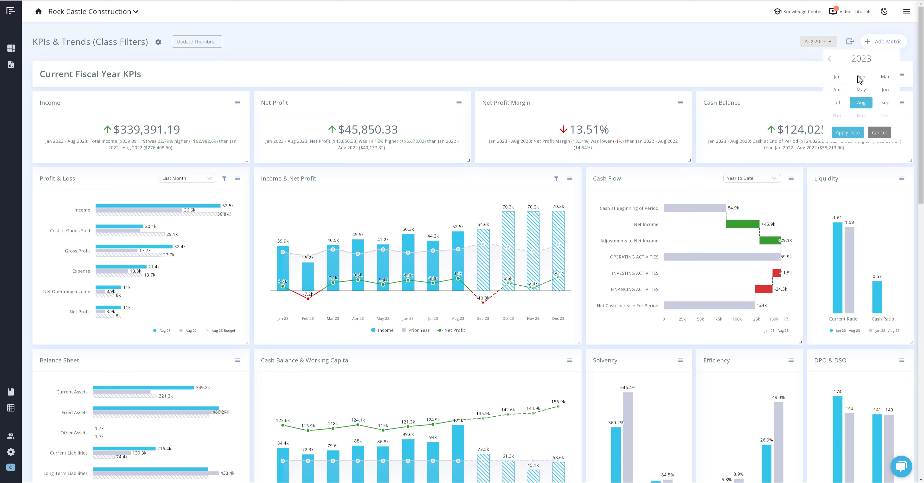
click(880, 108)
click(847, 133)
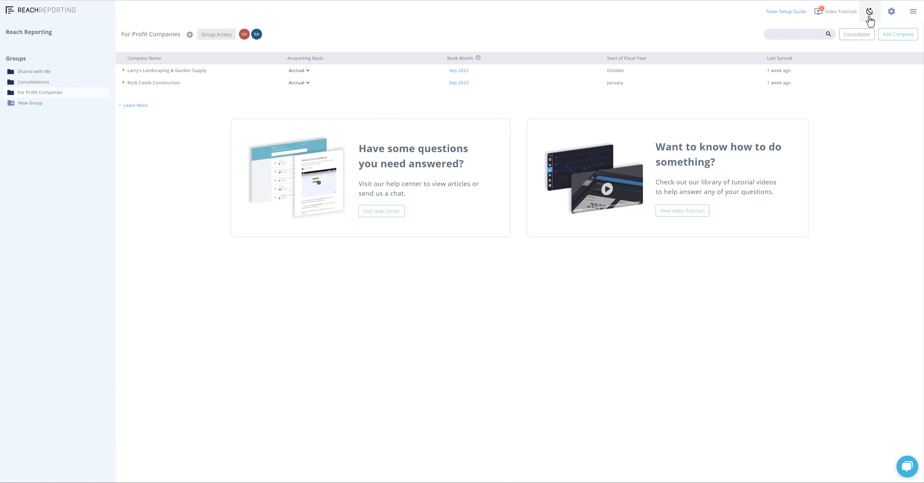
Step: View the account options for switching workspace, user settings and the demo company, and close them
click(913, 13)
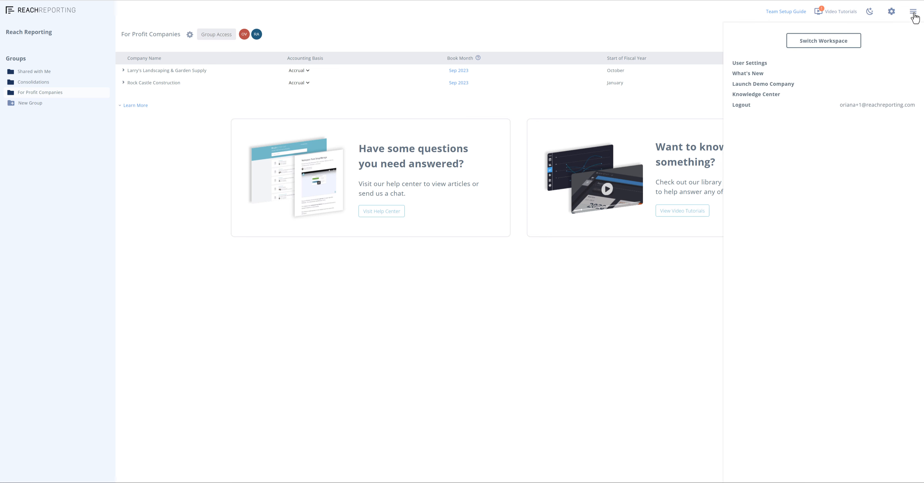
click(913, 14)
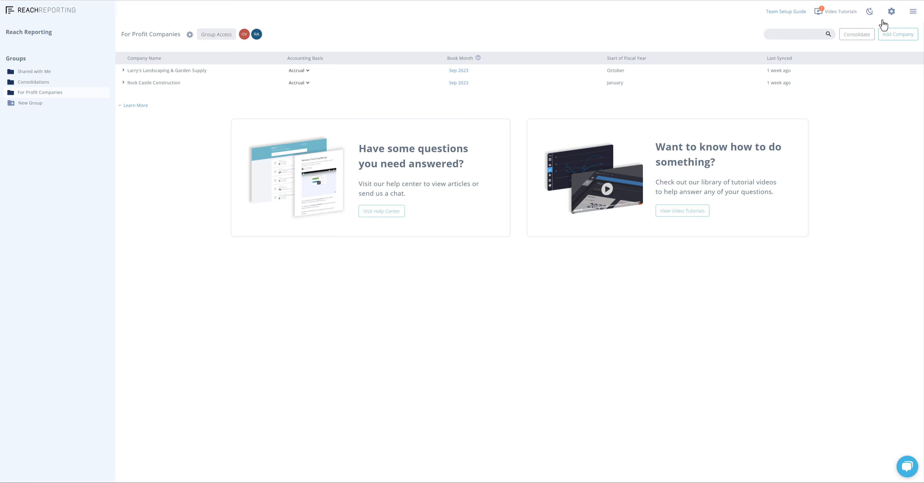
Step: View the workspace's default logo and theme, cancel the dialog and close the workspace settings
click(891, 14)
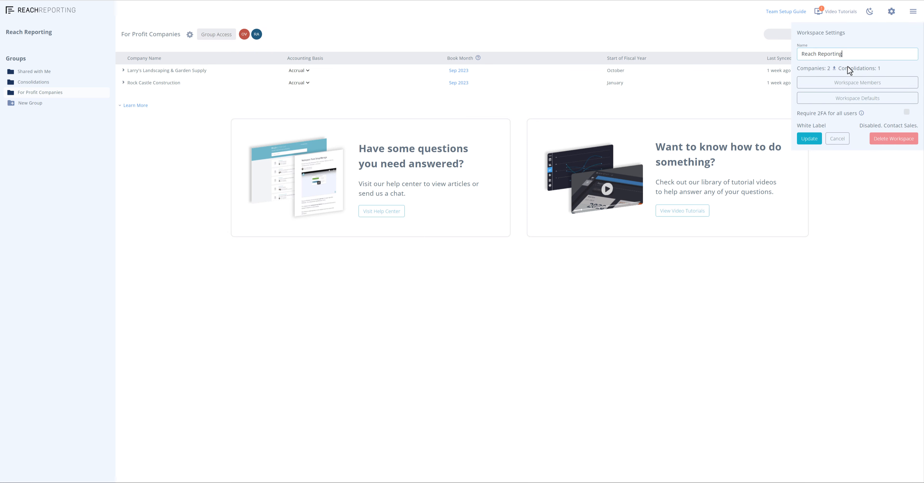
click(847, 102)
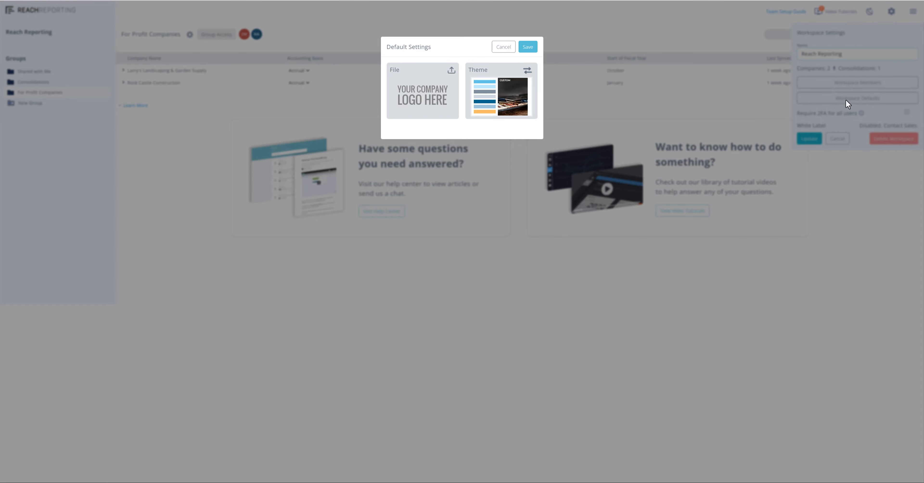
click(502, 50)
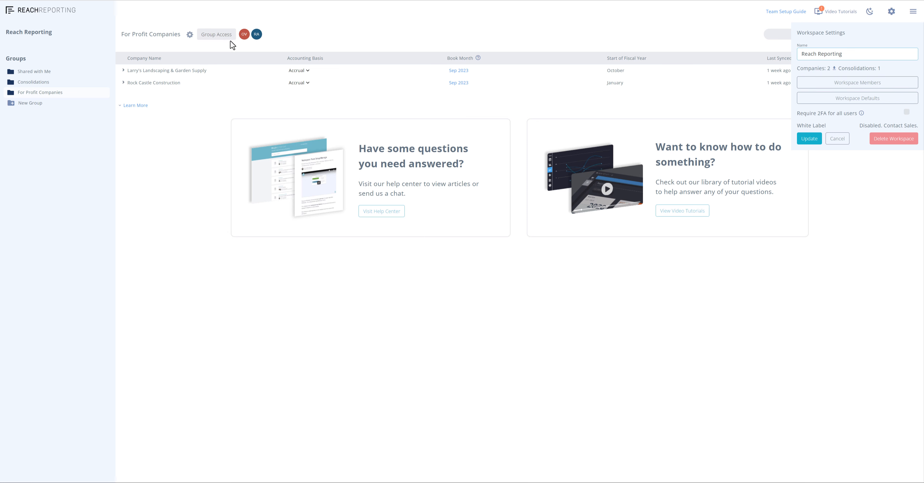
click(254, 44)
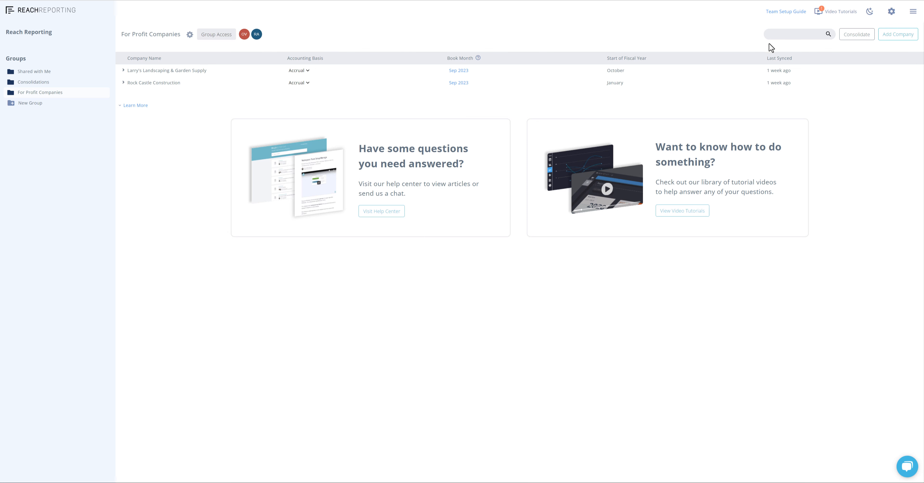
Step: View the workspace settings with the member, default and 2FA options, and close them unchanged
click(891, 13)
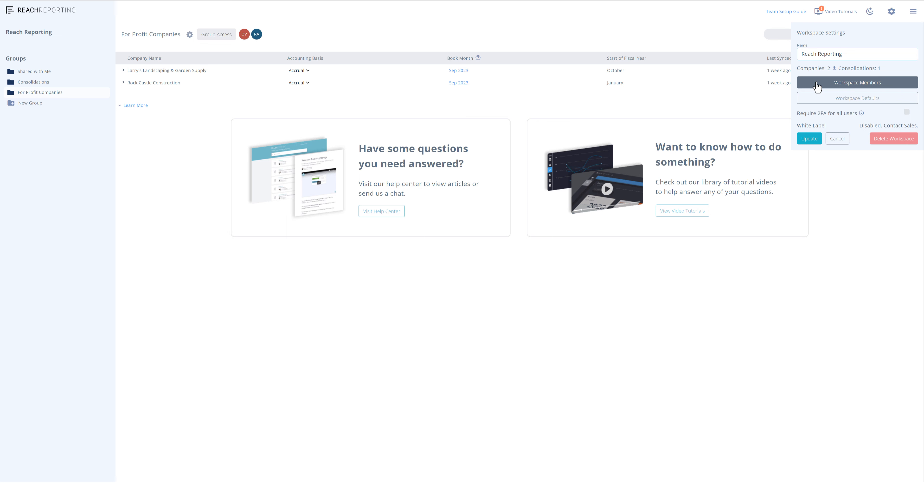
click(267, 40)
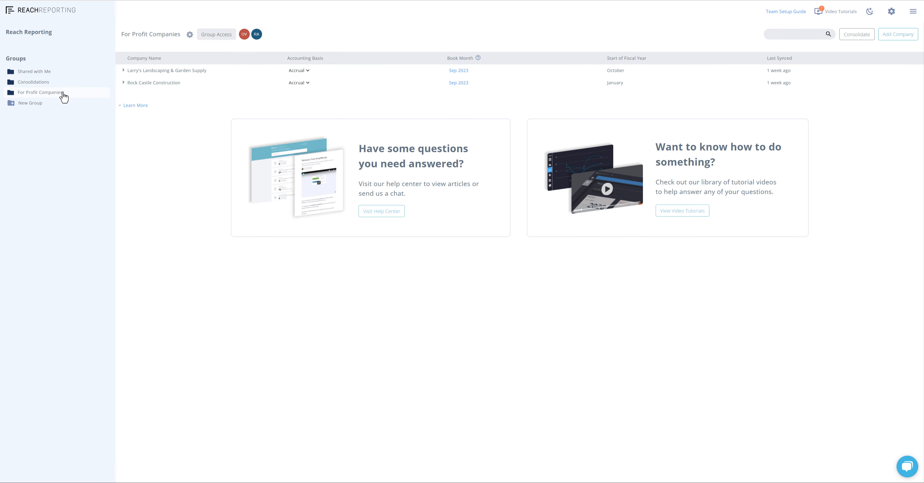
Step: Expand Rock Castle Construction, view the option to move it to another folder, and close the dialog without transferring it
click(125, 85)
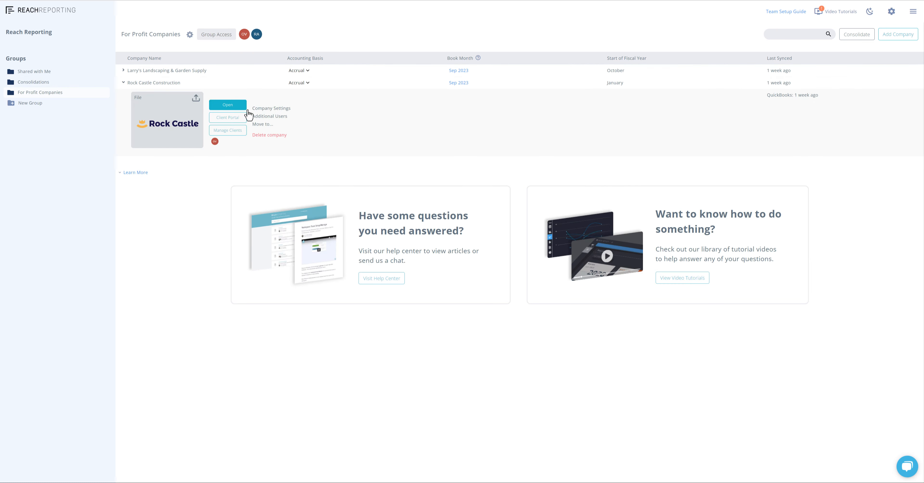
click(269, 124)
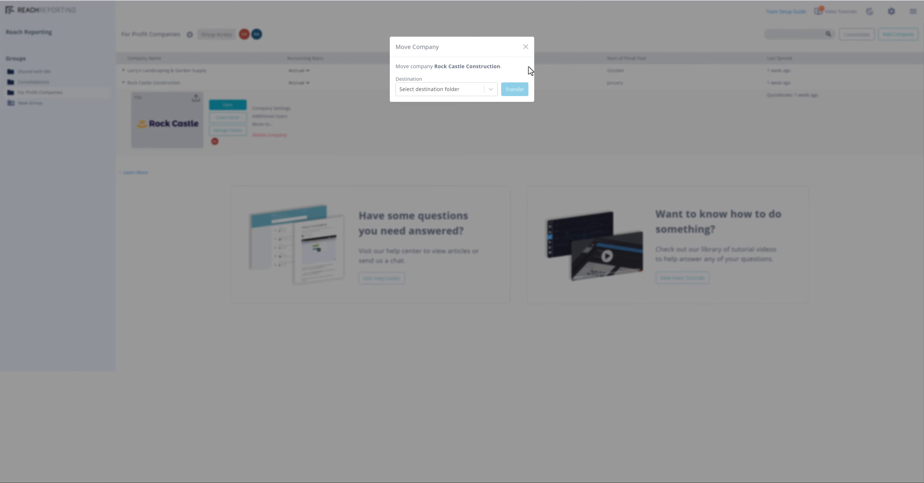
click(525, 49)
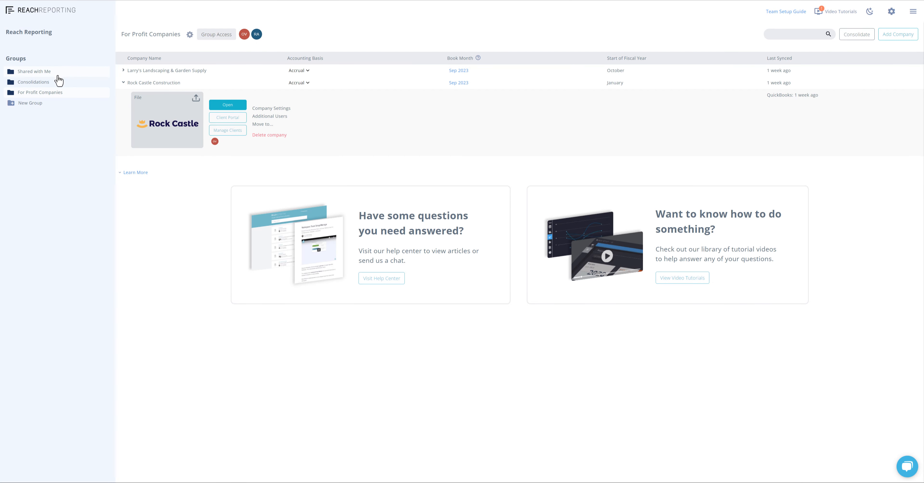
Step: Show the Consolidations group, view which users have group access, and close the access dialog
click(55, 86)
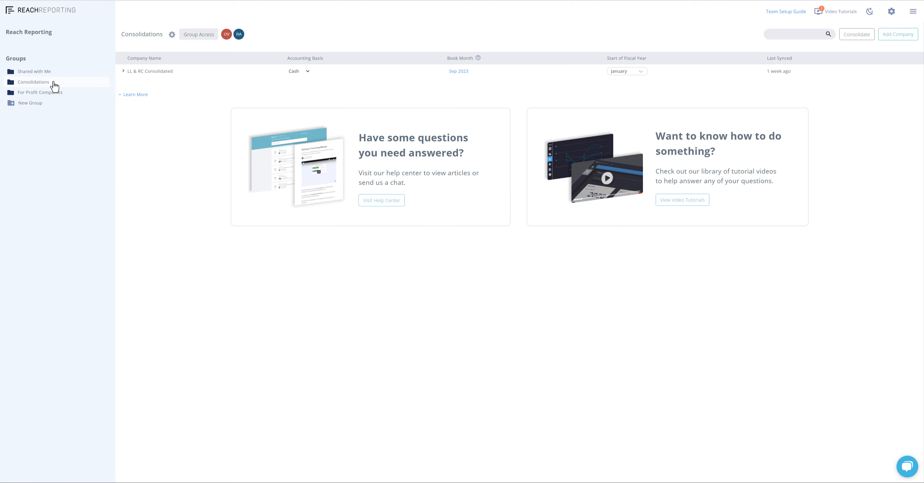
click(186, 37)
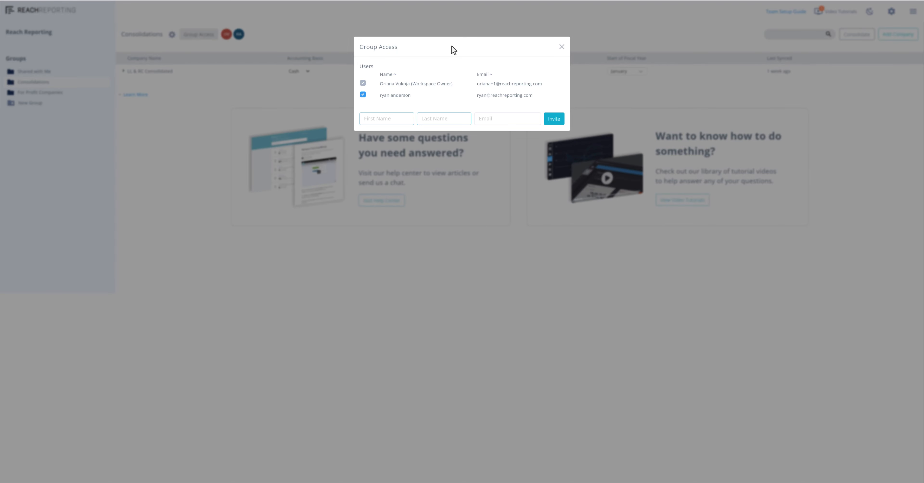
click(561, 47)
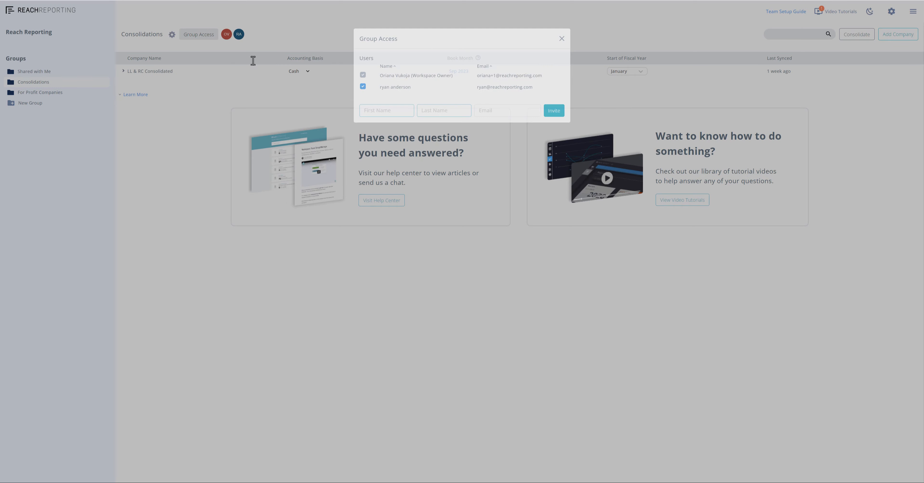
Step: Expand the LL & RC Consolidated company, view its additional users, and close the access dialog
click(162, 72)
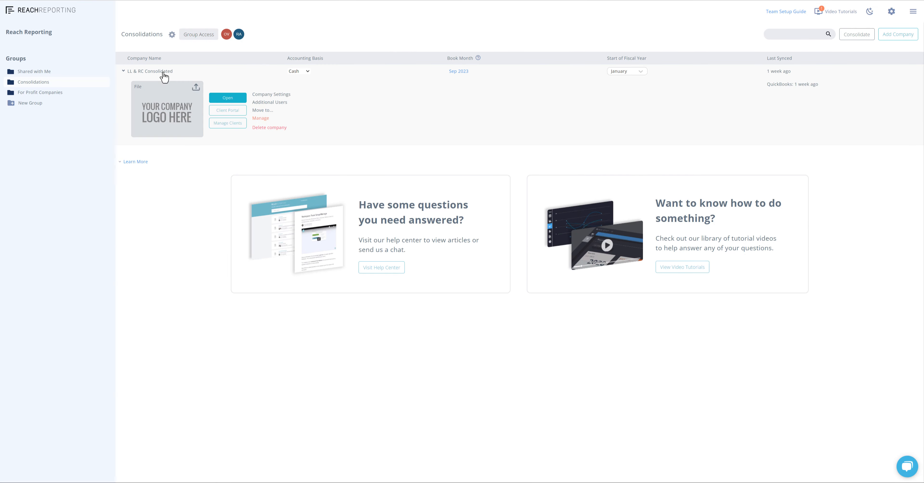
click(266, 104)
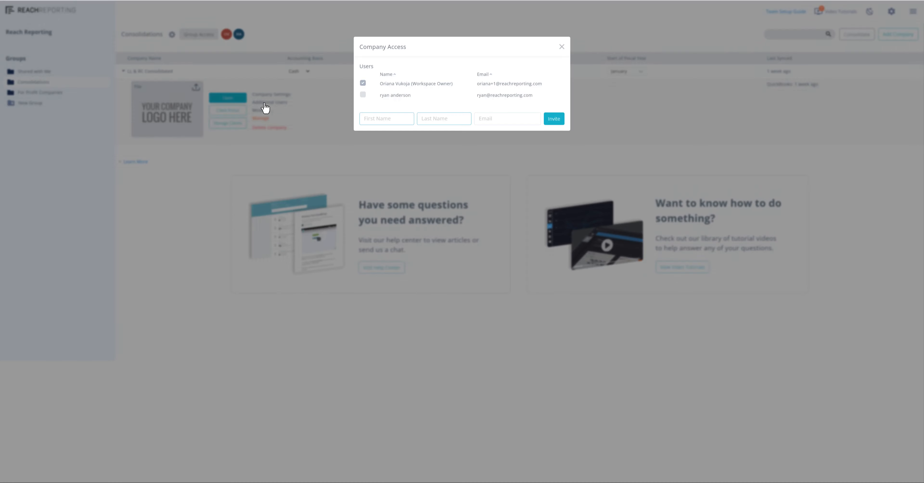
click(561, 48)
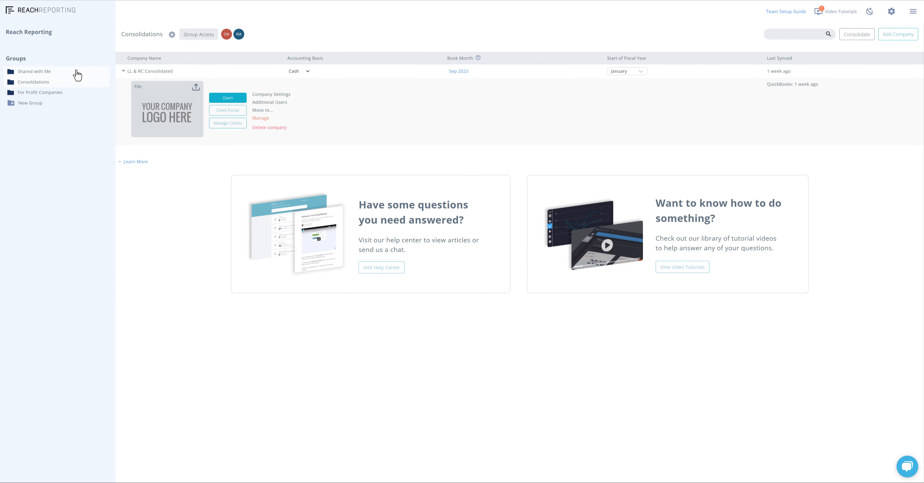
Step: Open the client portal of Rock Castle Construction and show its Financials folder
click(76, 74)
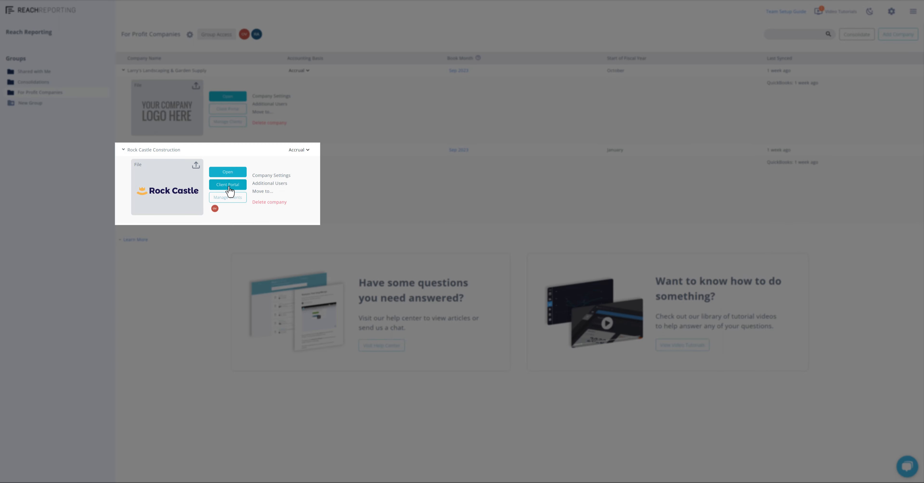
click(228, 188)
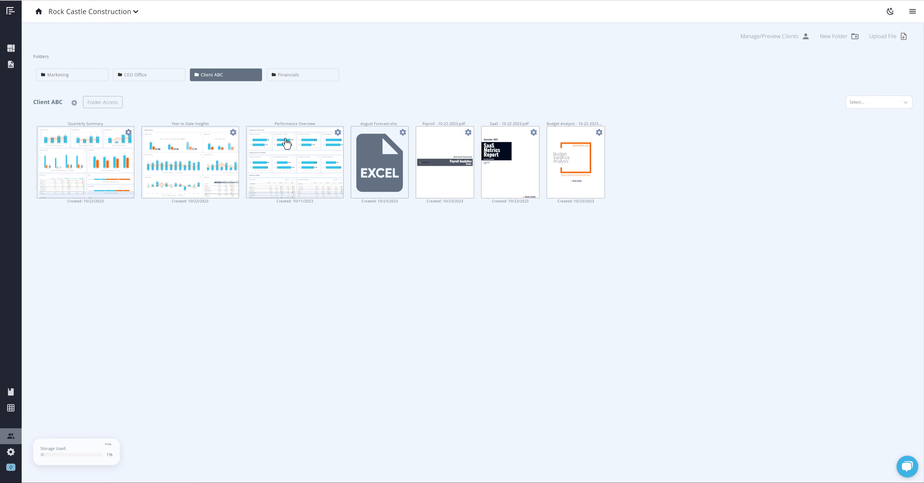
click(294, 77)
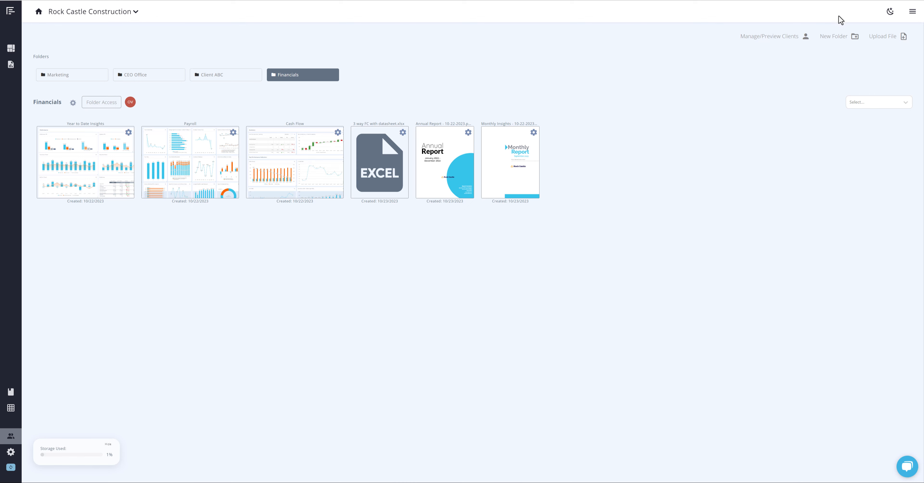
Step: View the portal's file upload form and its list of client users, closing each without changes
click(881, 38)
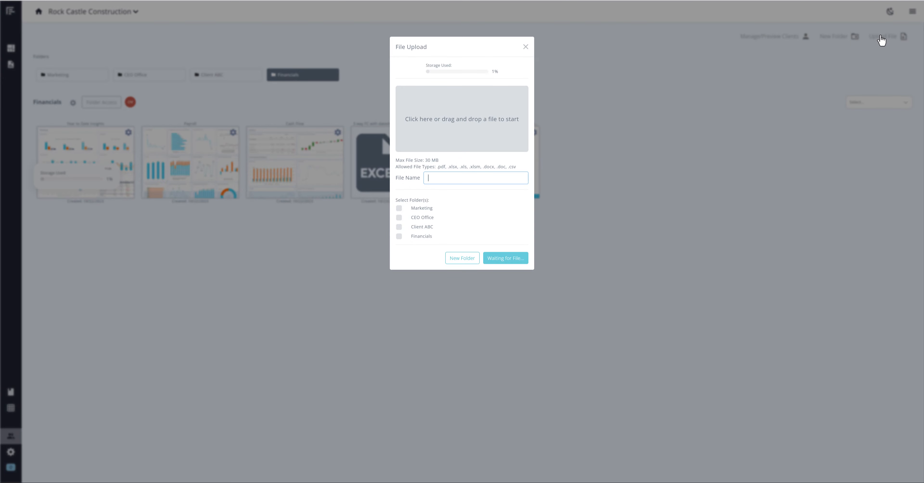
click(525, 48)
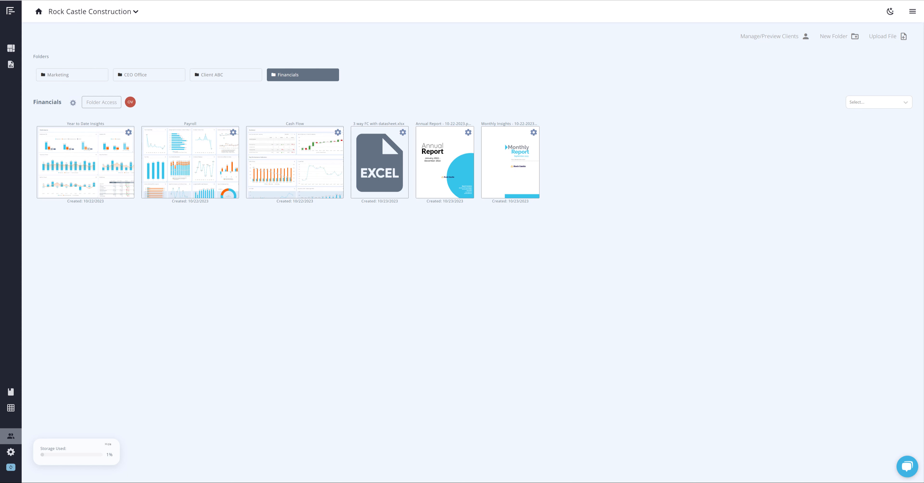
click(768, 43)
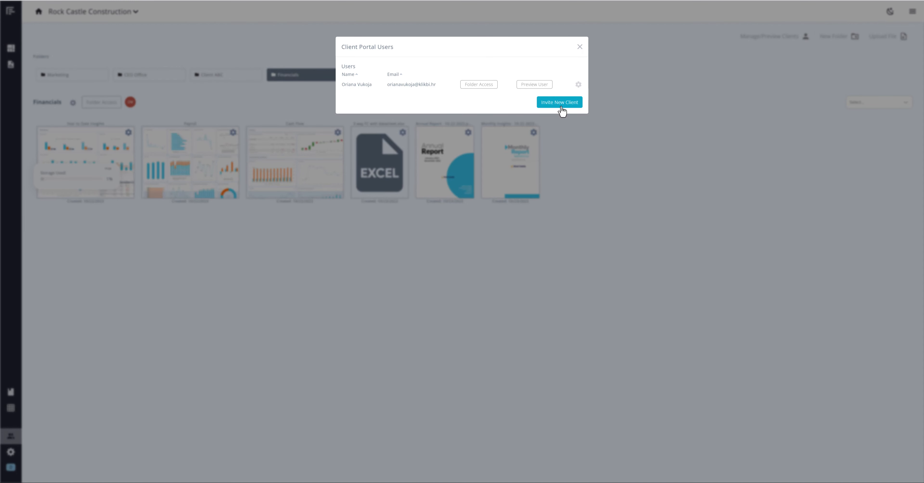
click(580, 47)
Step: Preview the client portal as the listed client user
mouse_move(19, 25)
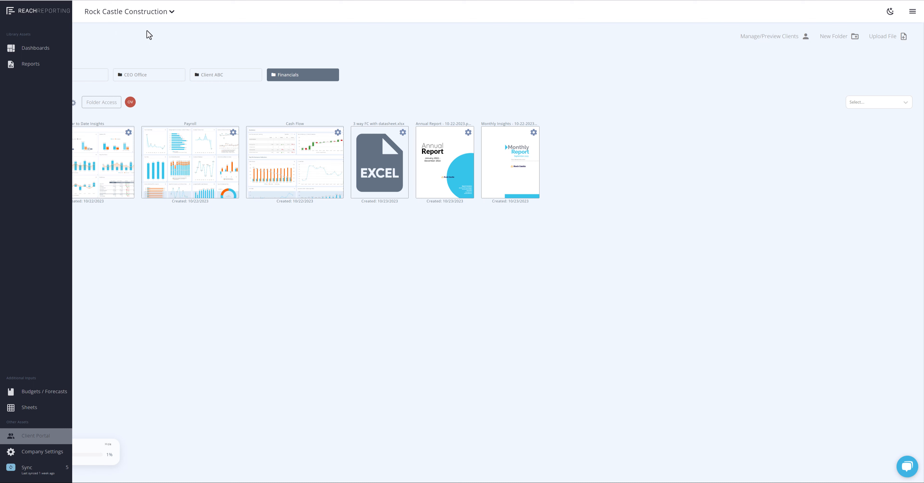
click(770, 37)
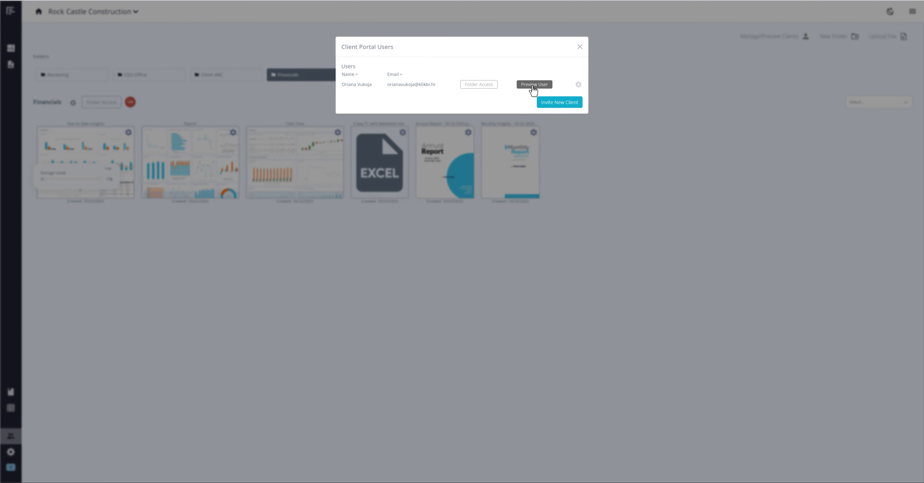
click(532, 87)
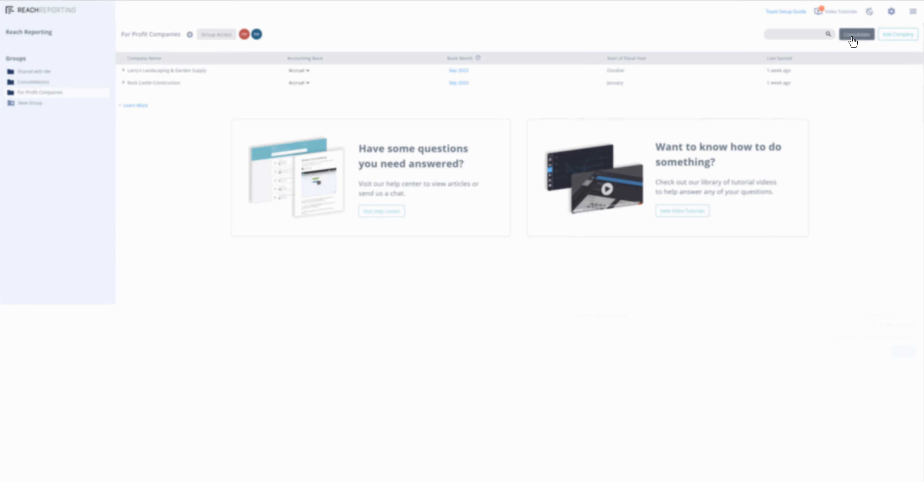
Step: Start a consolidated company from Larry's Landscaping & Garden Supply and Rock Castle Construction in the For Profit Companies group
click(856, 34)
click(192, 41)
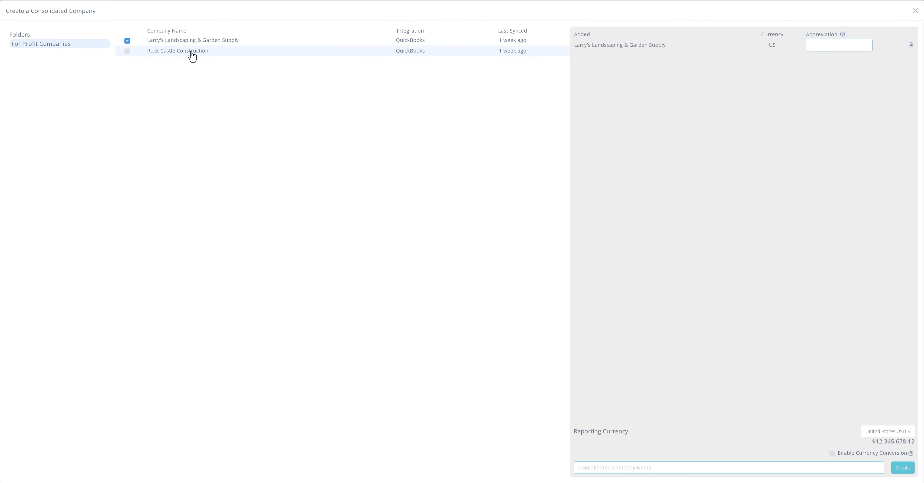
click(190, 52)
click(818, 45)
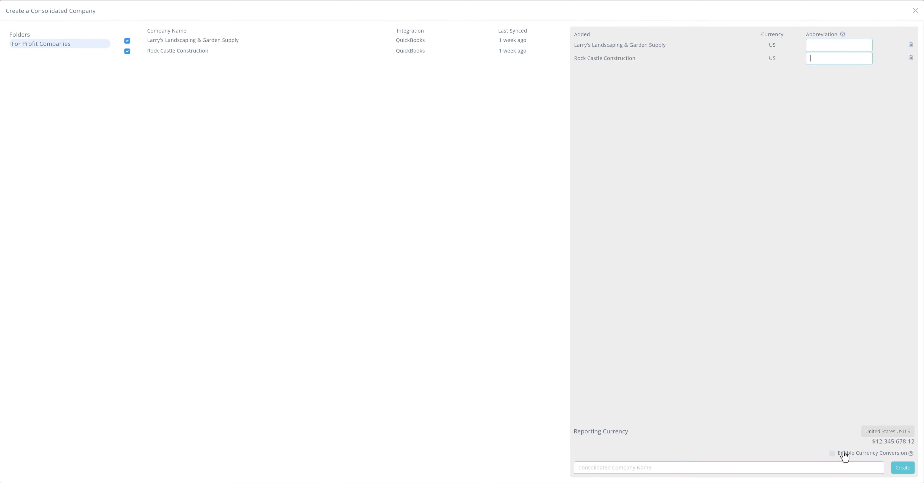
Step: Enable currency conversion for the consolidation, view the reporting currency choices without changing them, and try to create the company
click(832, 453)
click(876, 431)
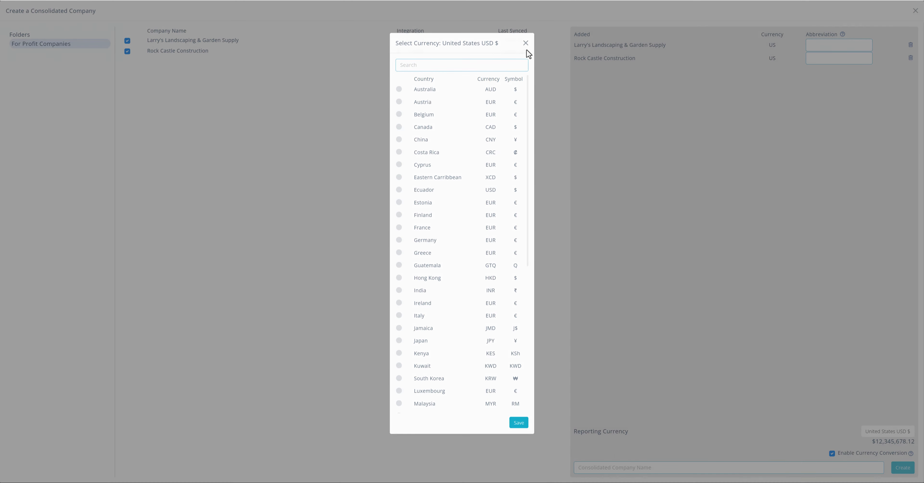
click(526, 43)
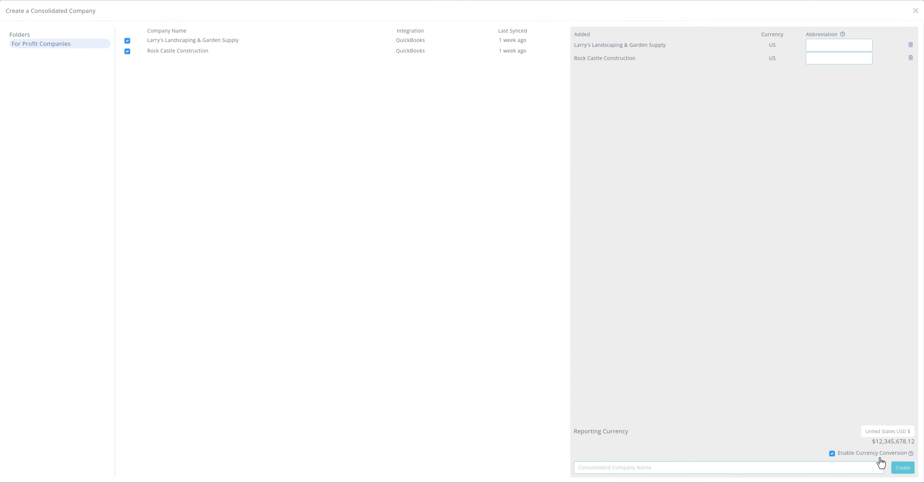
click(900, 467)
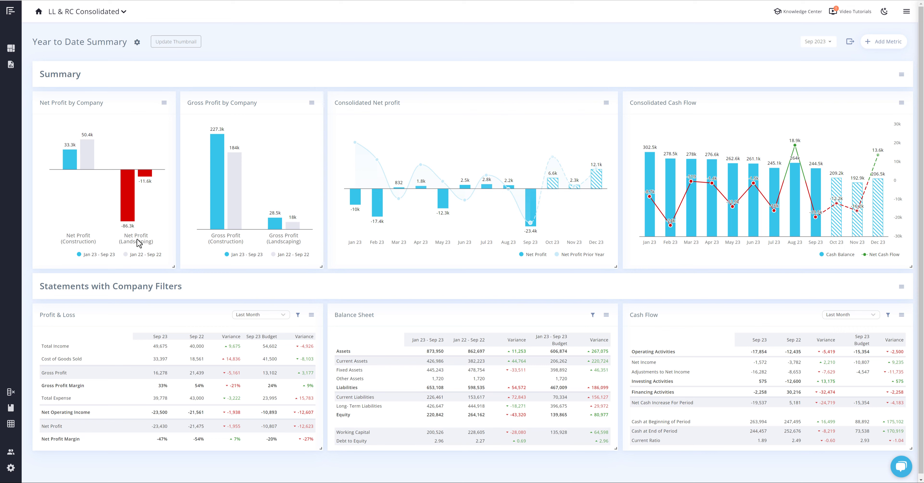
Step: View the period choices and company filter of the Profit & Loss statement on the Year to Date Summary dashboard, and cancel the filter
click(284, 317)
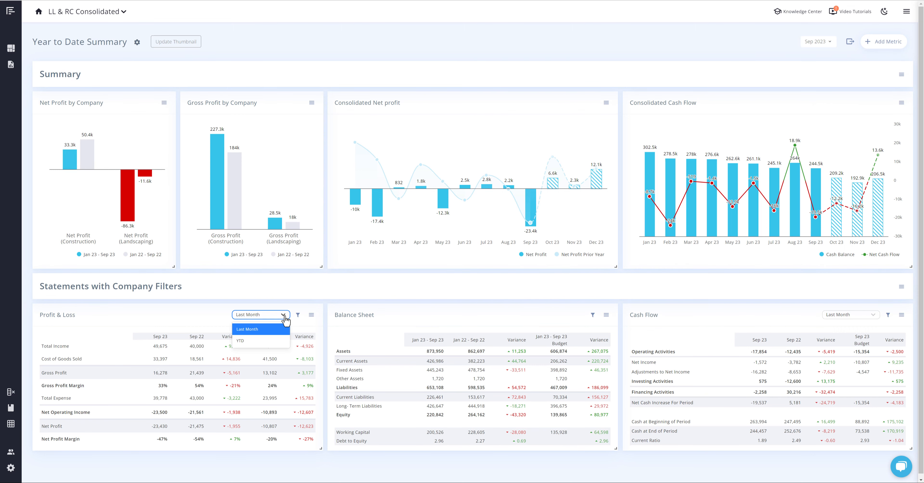
click(298, 314)
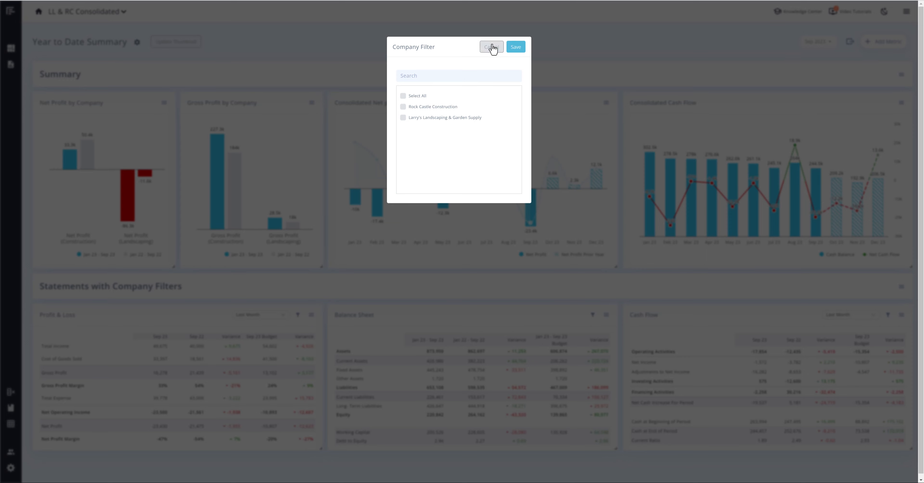
click(492, 48)
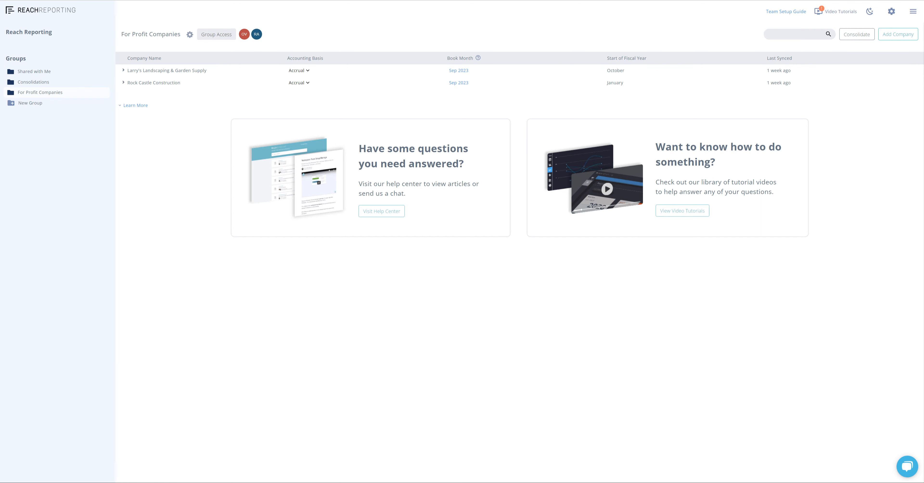
Step: Open Rock Castle Construction from the For Profit Companies group, view the account and company options, and close them
click(124, 86)
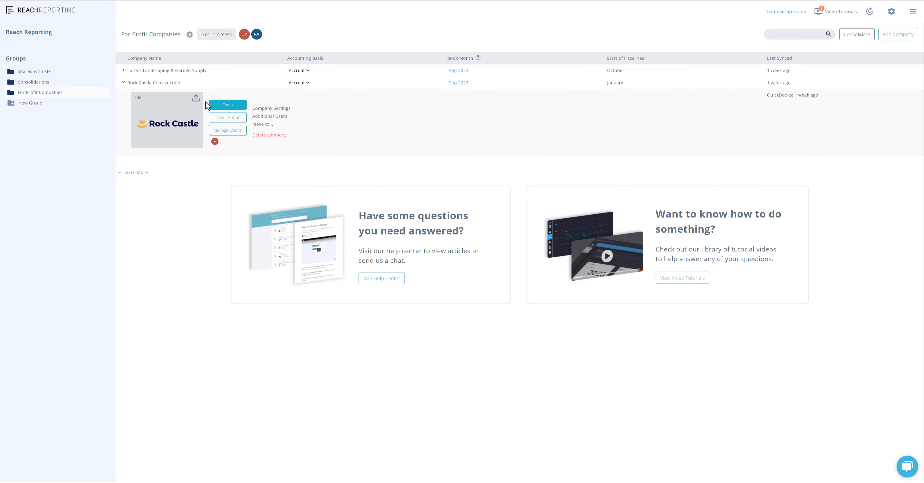
click(227, 106)
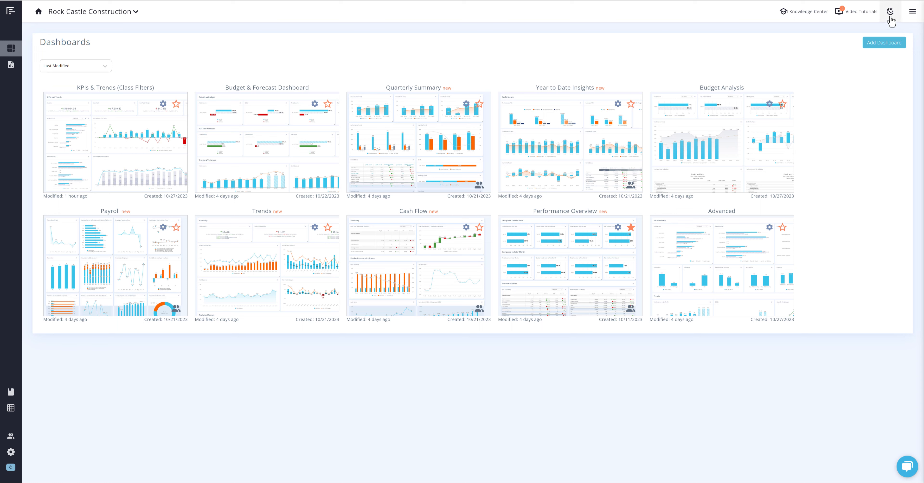
click(912, 13)
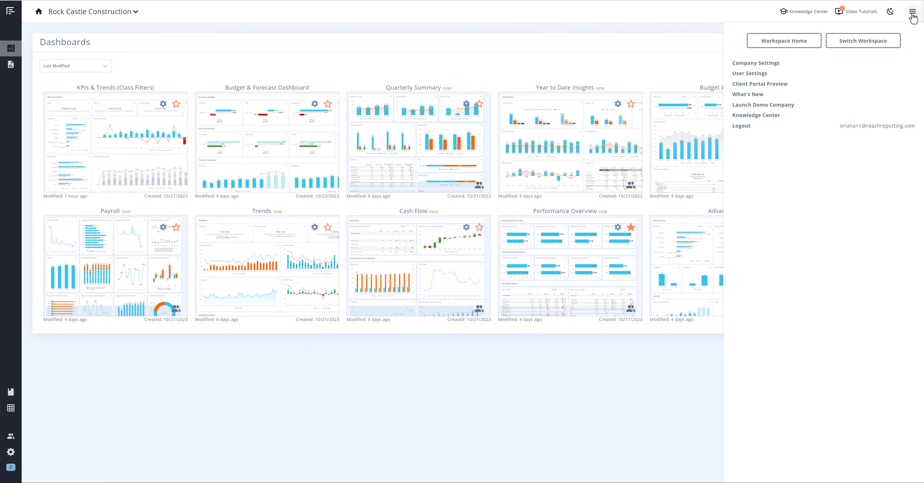
click(525, 10)
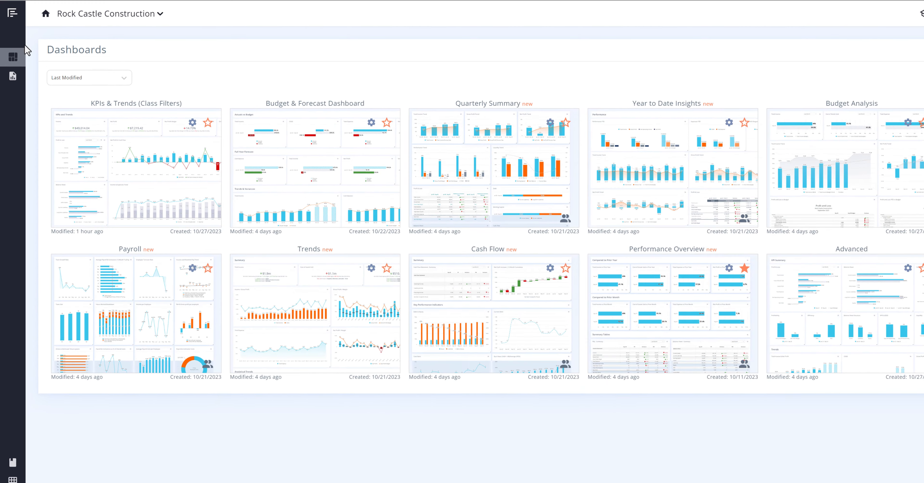
Step: View the calculation methods in the row settings of Other Design Income in the Budget's Profit and Loss
mouse_move(17, 49)
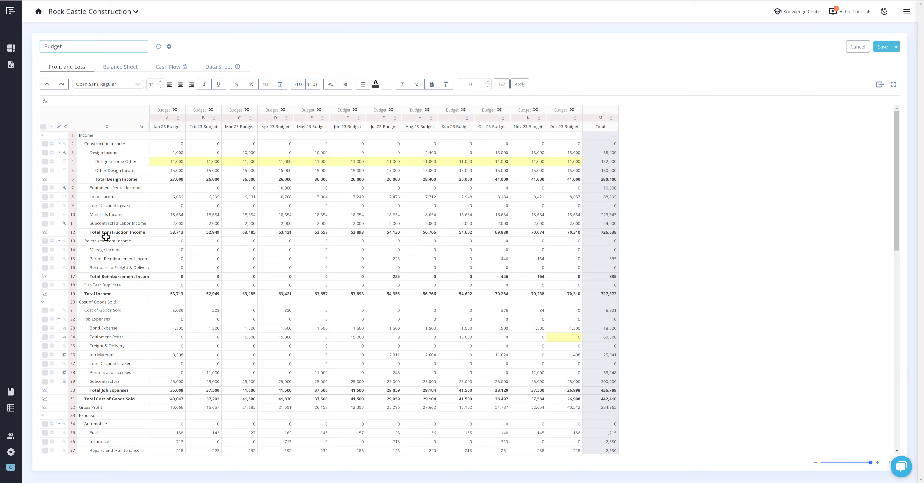
click(52, 170)
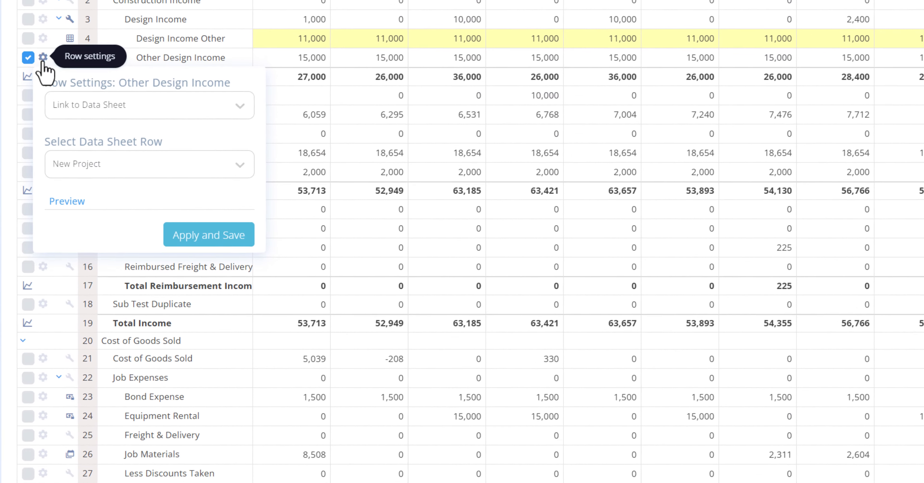
click(61, 105)
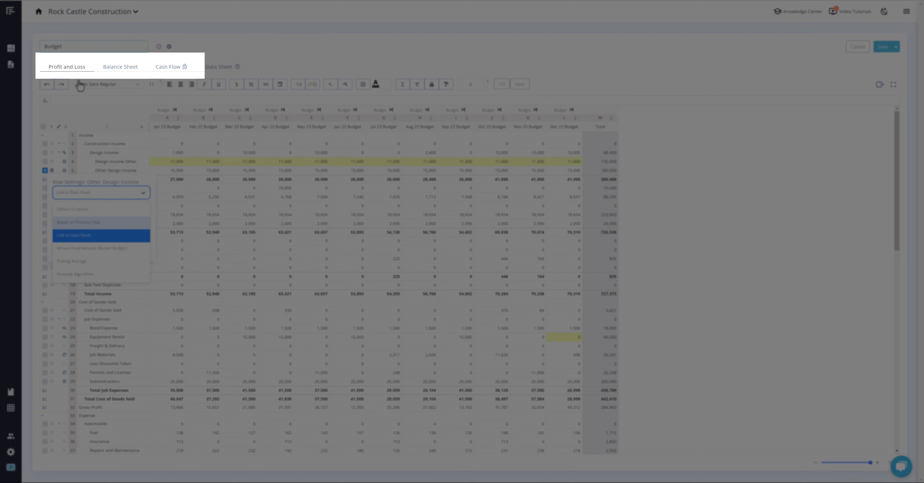
Step: Open the budget's Cash Flow, view the Payment Days Receivable setting under Accounts Receivable, and cancel the settings
click(78, 74)
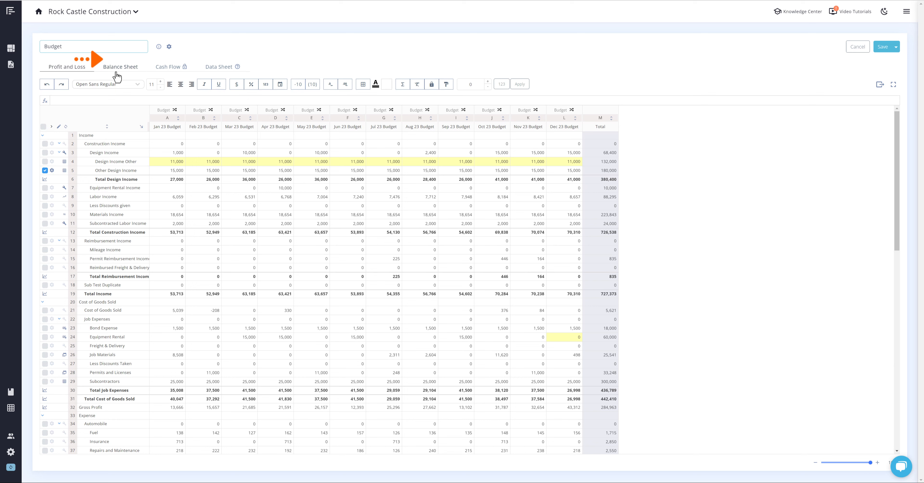
click(171, 72)
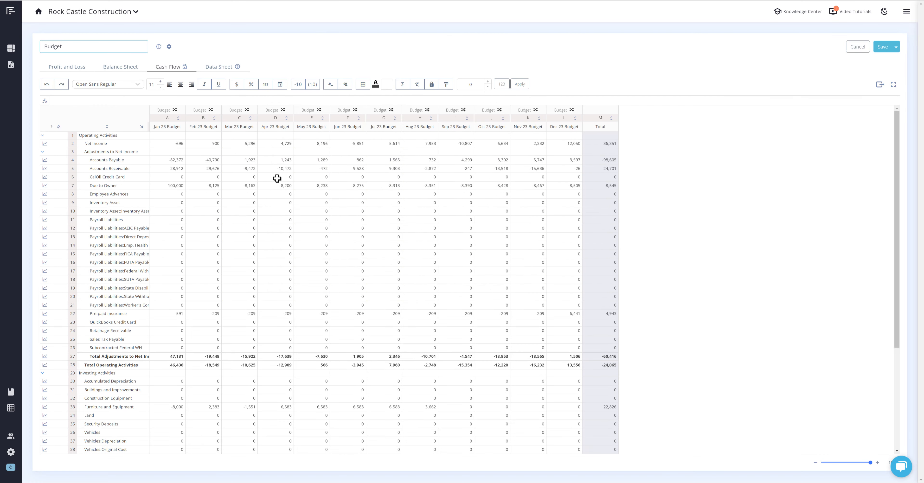
click(170, 47)
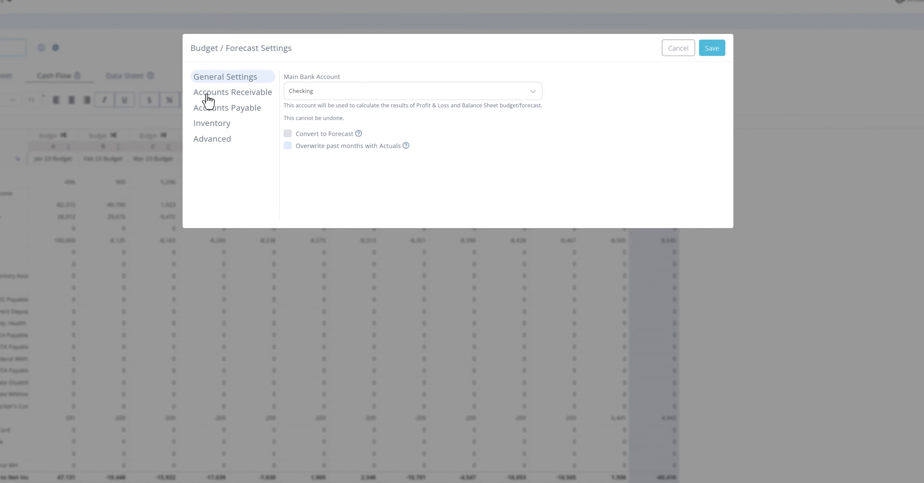
click(165, 104)
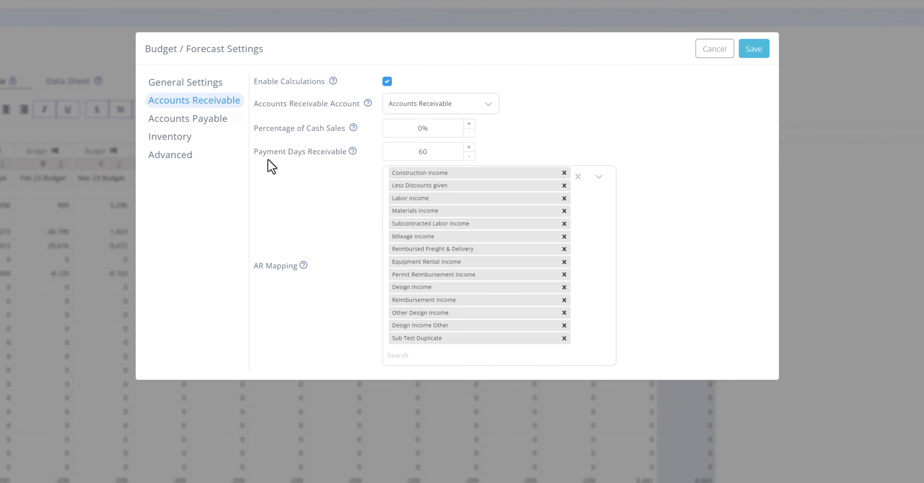
click(452, 153)
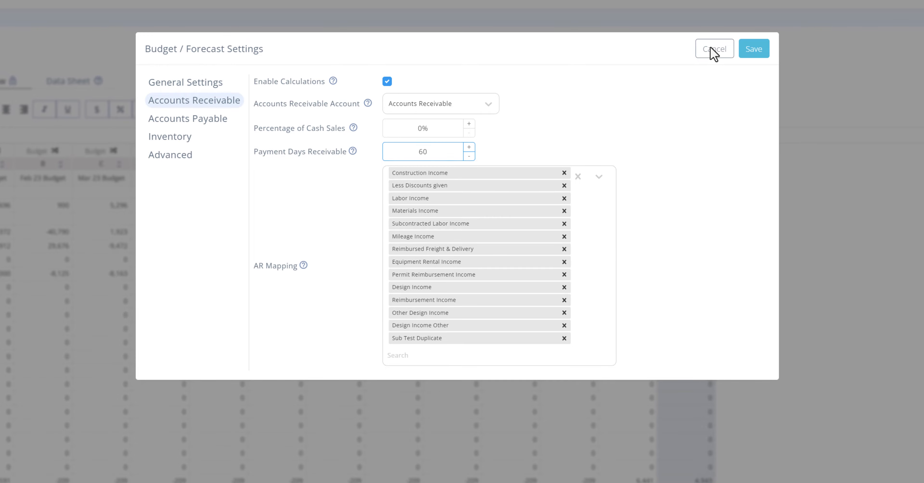
click(715, 51)
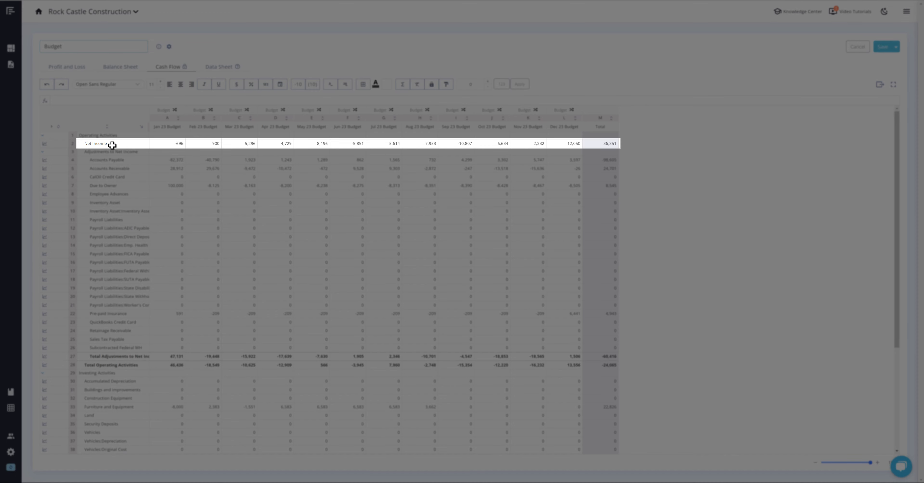
Step: Examine the Furniture and Equipment row and the ending cash rows of the Cash Flow budget, and return to Profit and Loss
scroll(112, 147, down, 5)
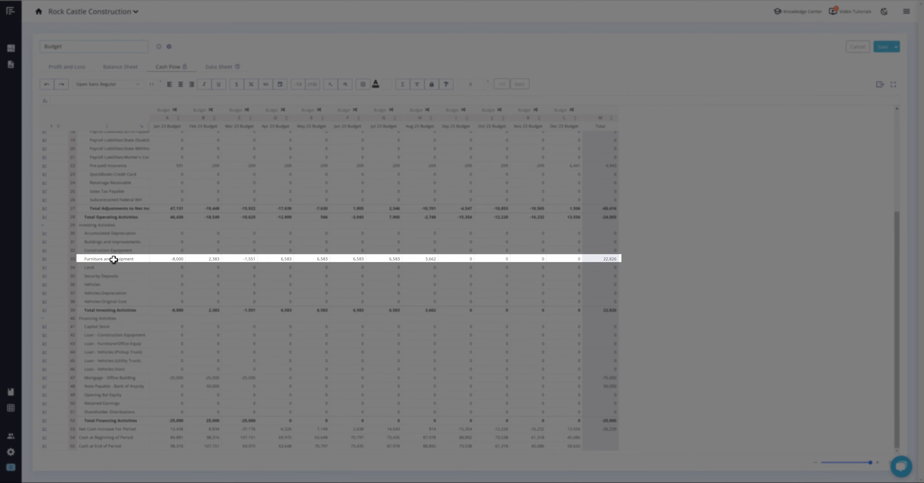
click(113, 260)
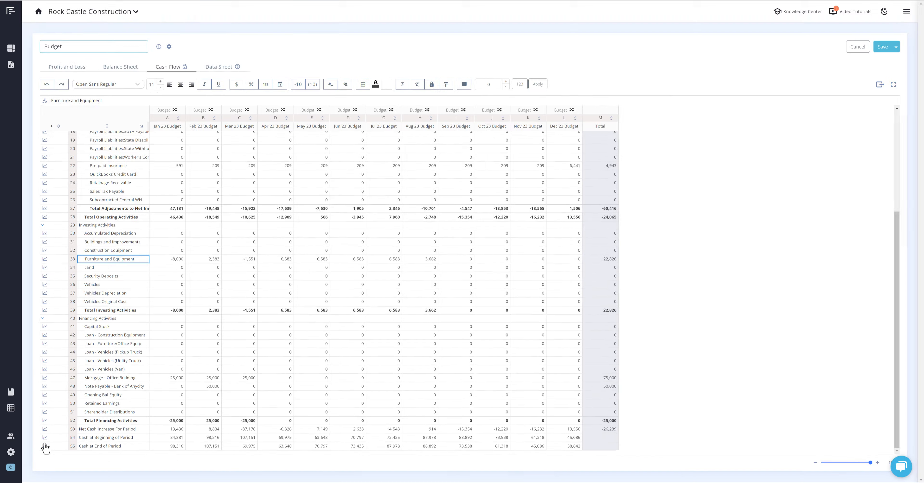
mouse_move(45, 448)
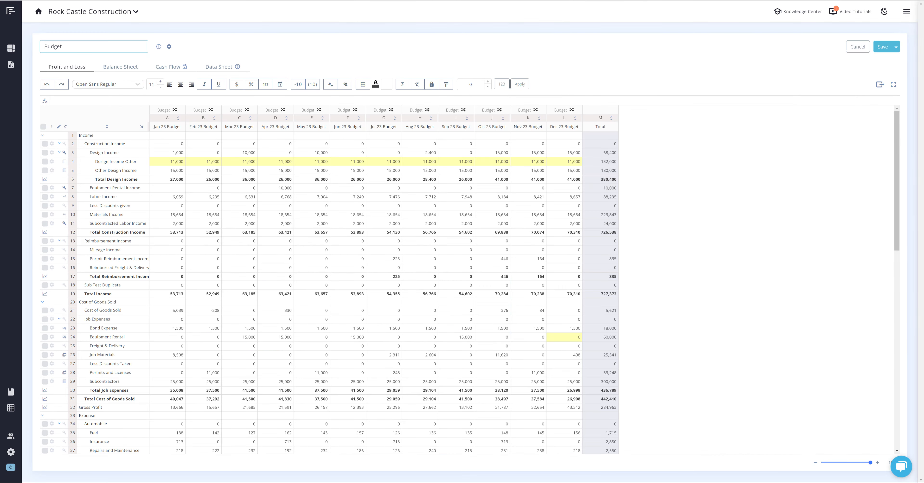
click(382, 114)
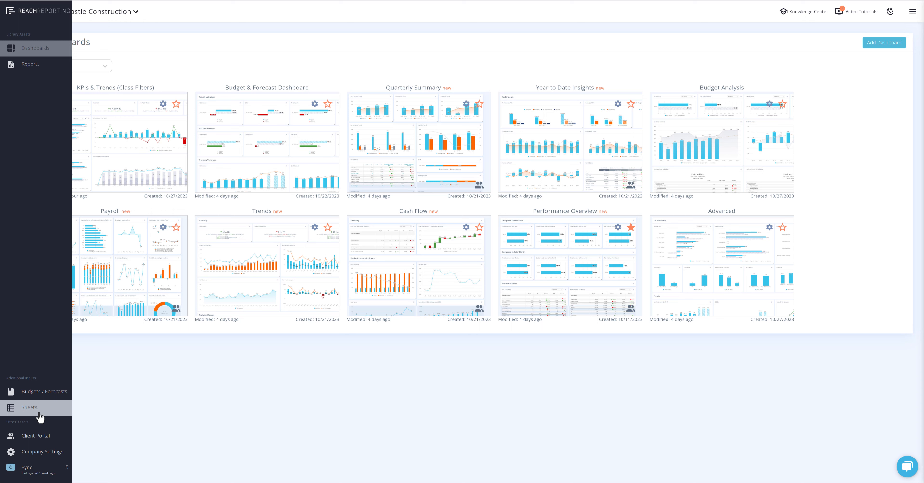
Step: View the Data Sheets and Google Sheets of Rock Castle Construction and close the list
click(38, 414)
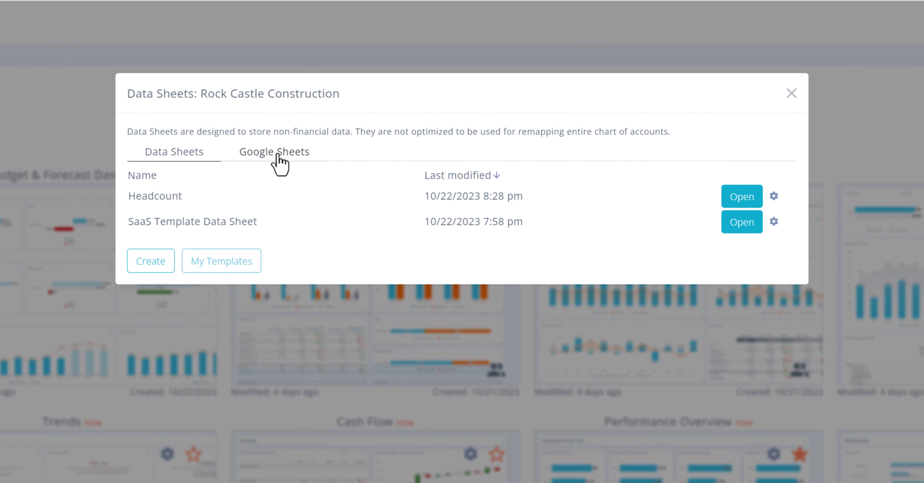
click(277, 156)
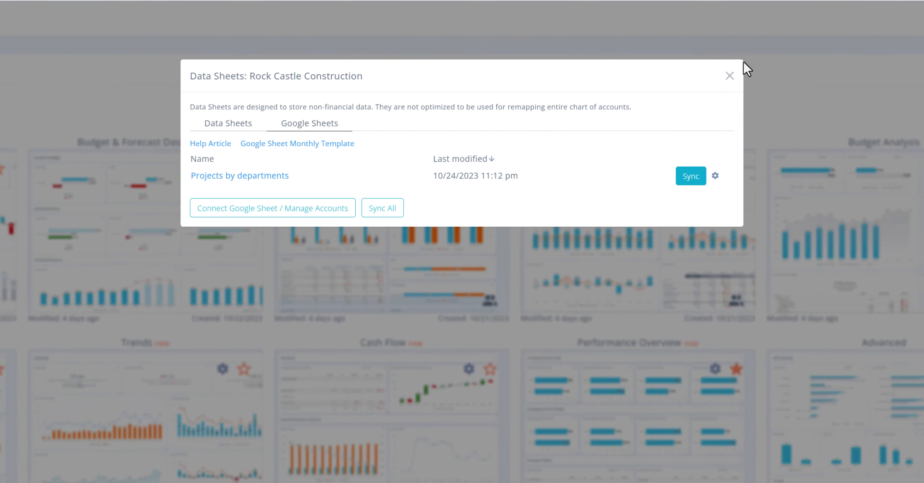
click(790, 93)
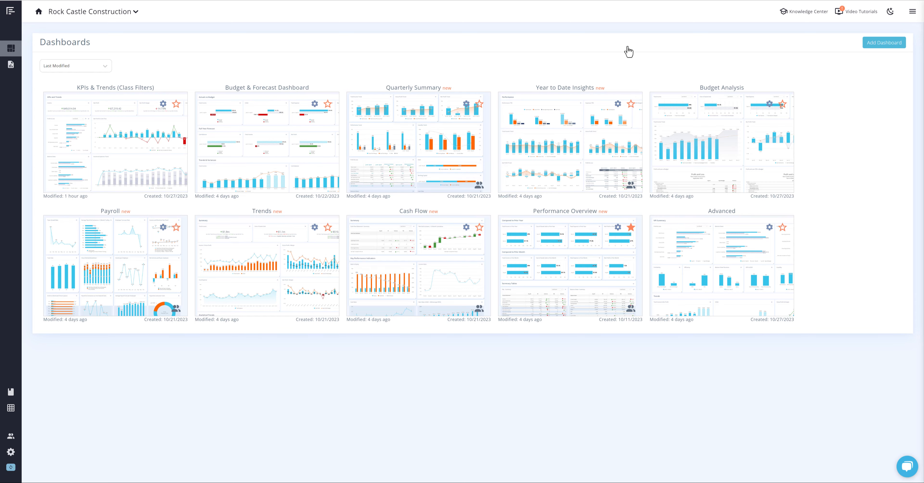
Step: View the company's dashboards and reports areas, and browse the Reach Templates in the Metric Library
mouse_move(18, 289)
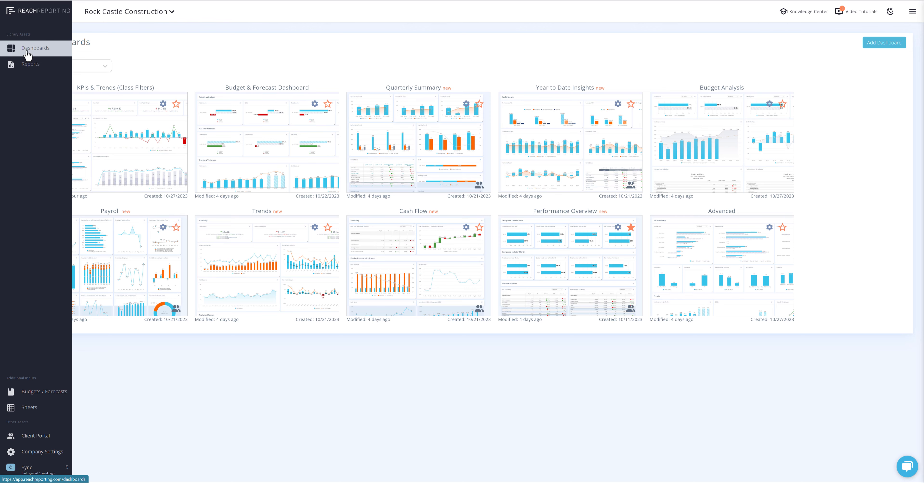
click(27, 55)
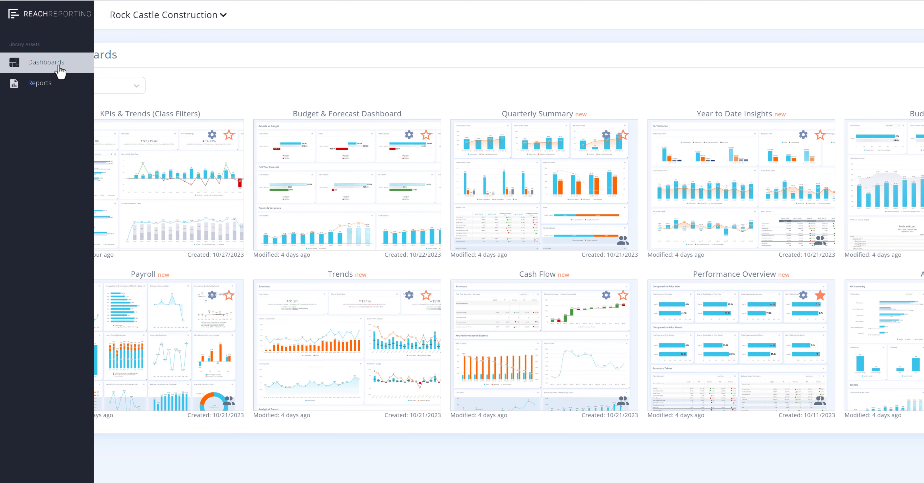
click(23, 90)
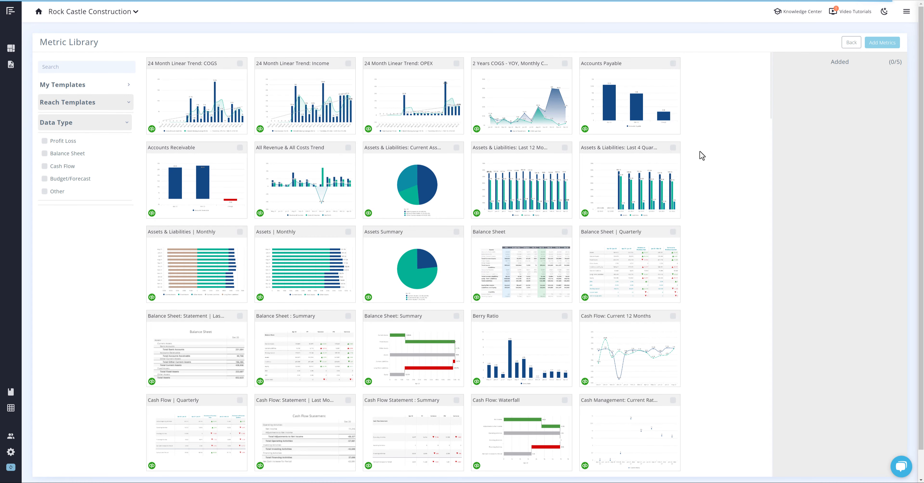
scroll(702, 155, down, 9)
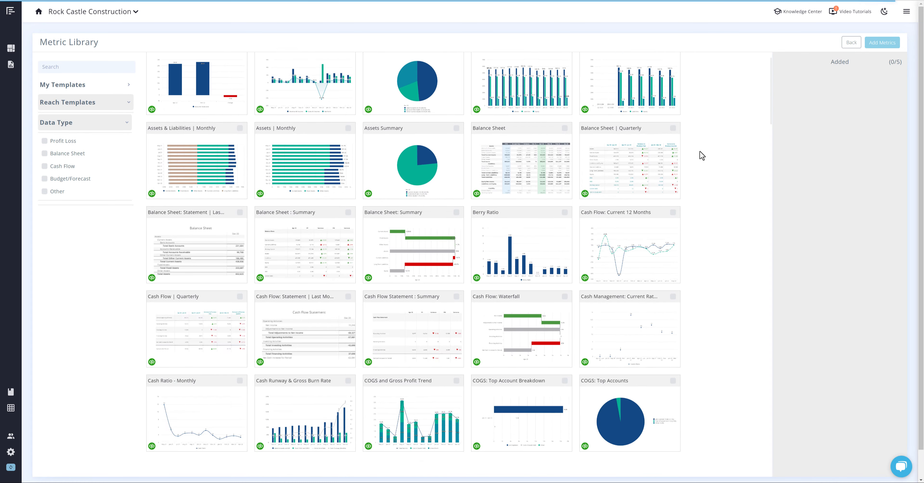
scroll(702, 155, down, 7)
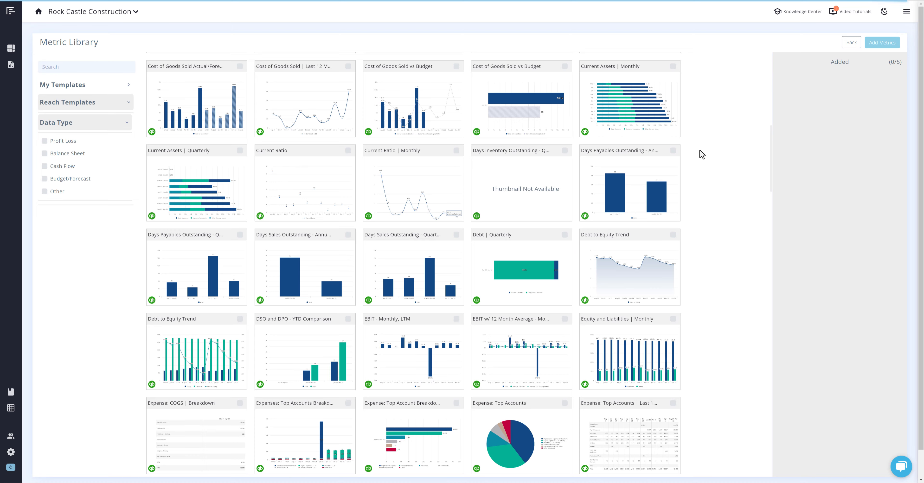
scroll(702, 155, down, 5)
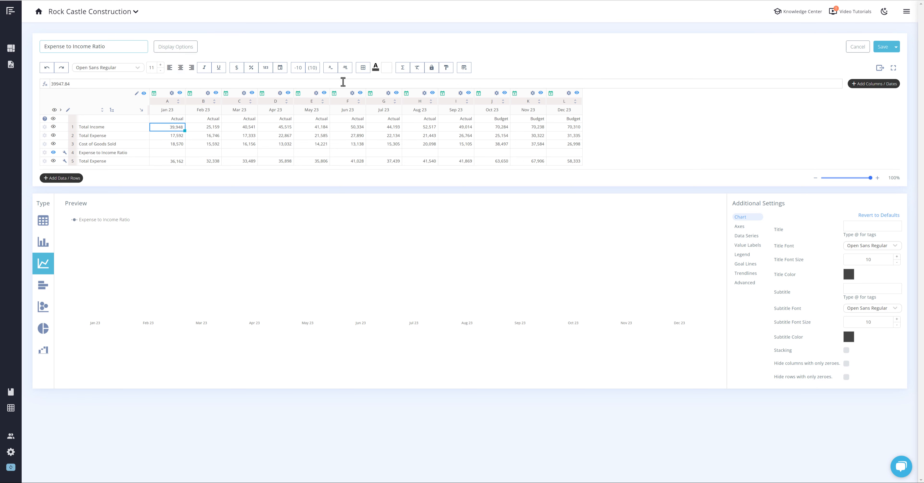
Step: View the metric's summary functions and the Custom date range choices for Actuals columns, and close the date range without adding it
click(403, 67)
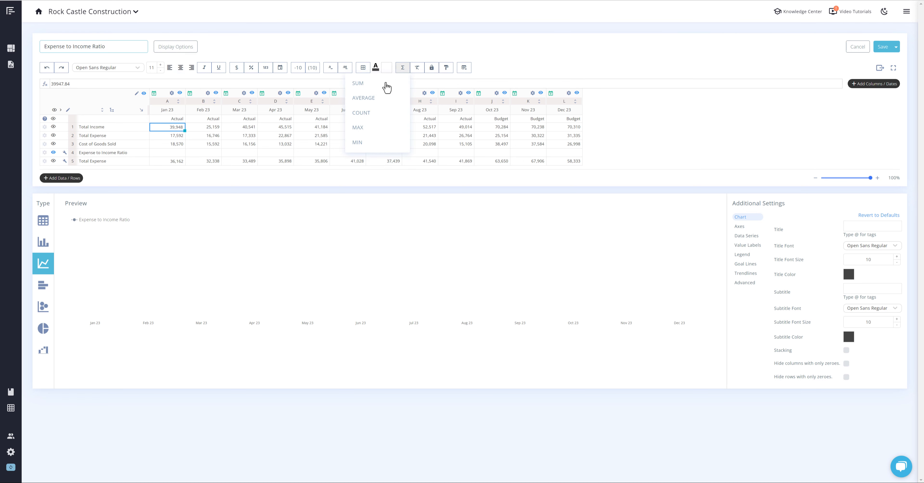
click(167, 126)
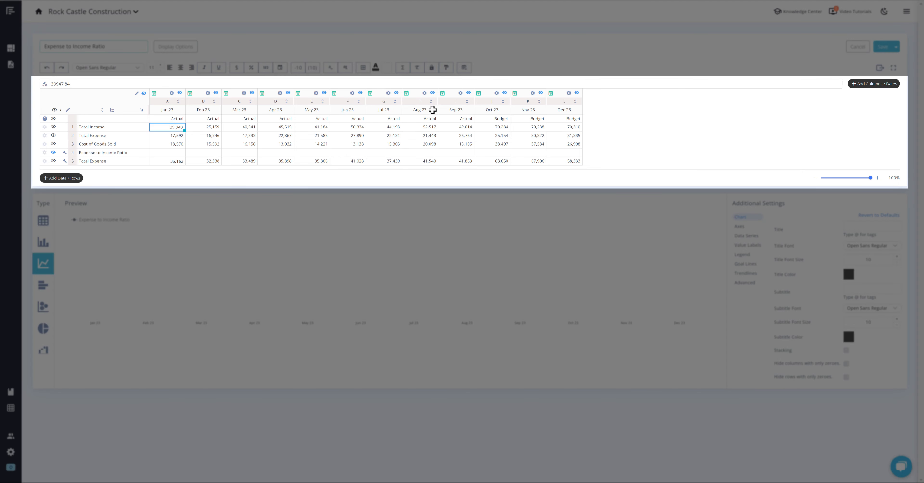
click(860, 86)
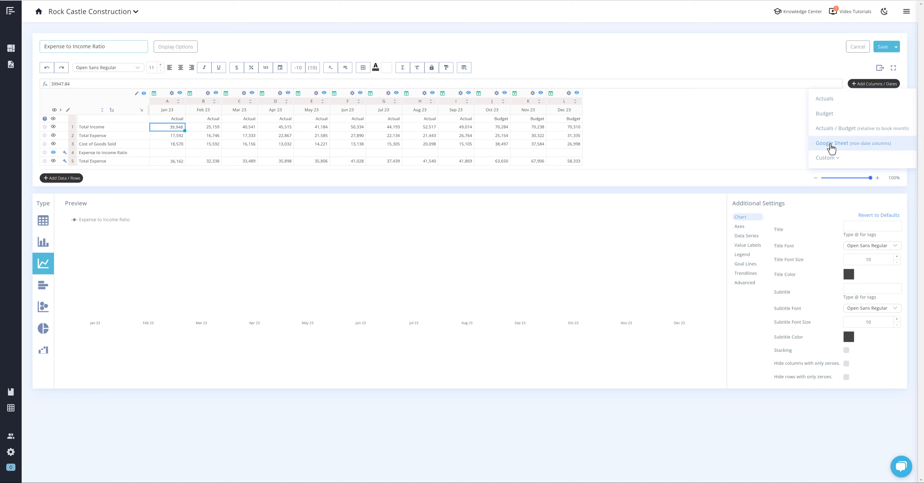
click(824, 99)
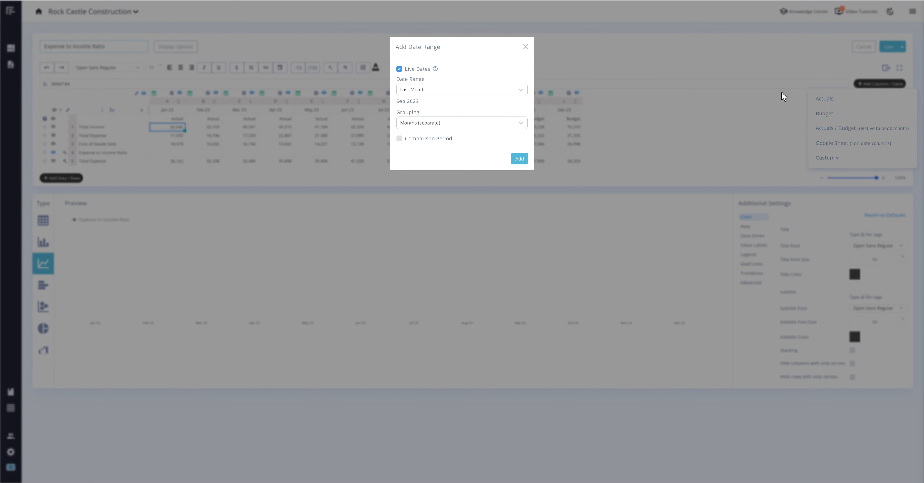
click(519, 94)
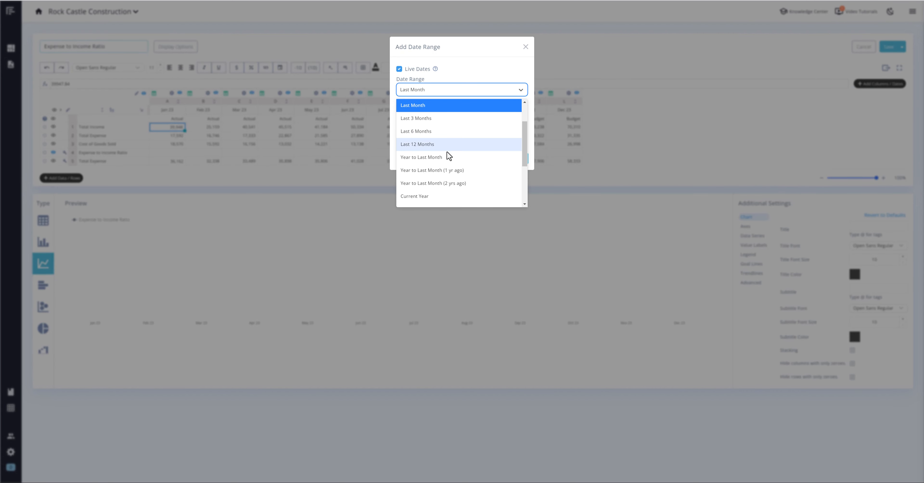
scroll(448, 156, down, 3)
scroll(448, 156, up, 5)
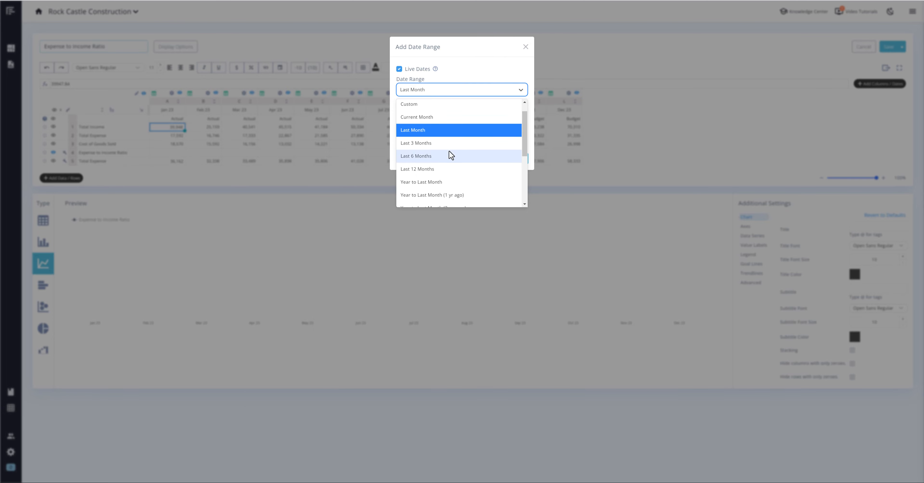
click(443, 120)
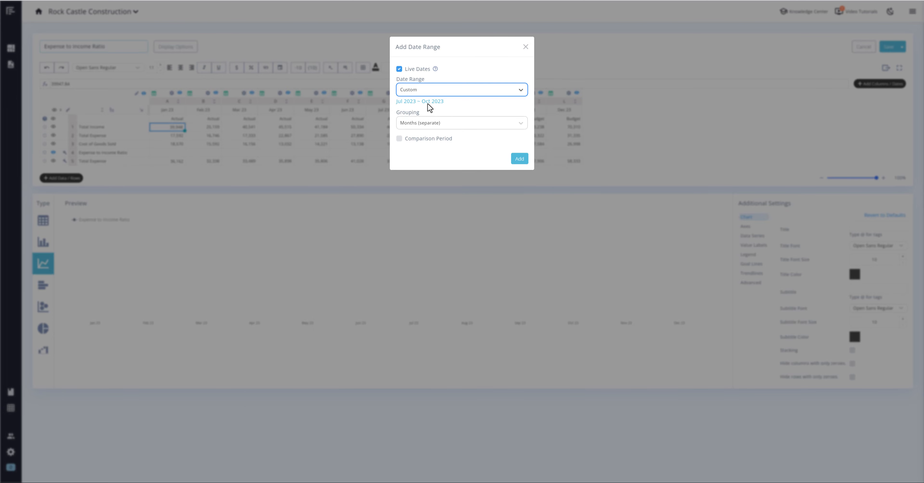
click(428, 103)
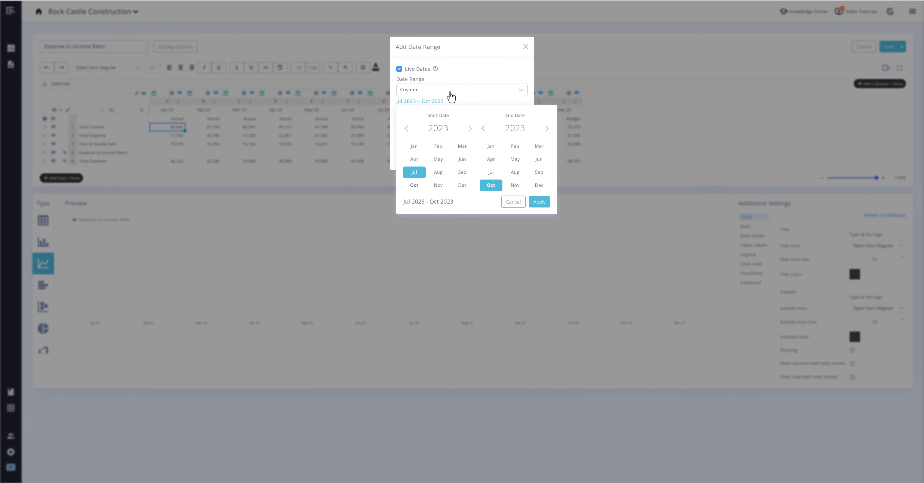
click(525, 49)
click(863, 89)
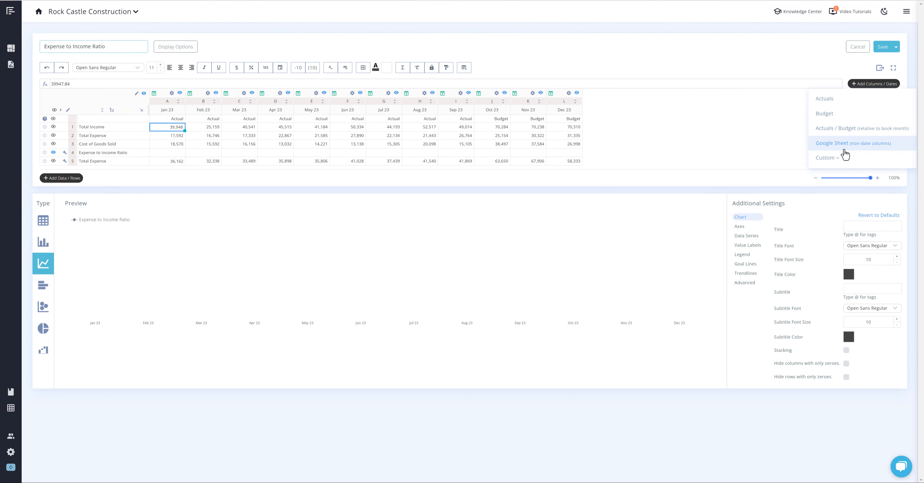
Step: View the Data Sheets and Profit and Loss choices for new rows, select Cost of Goods Sold, and close the selection without saving
click(76, 178)
click(67, 101)
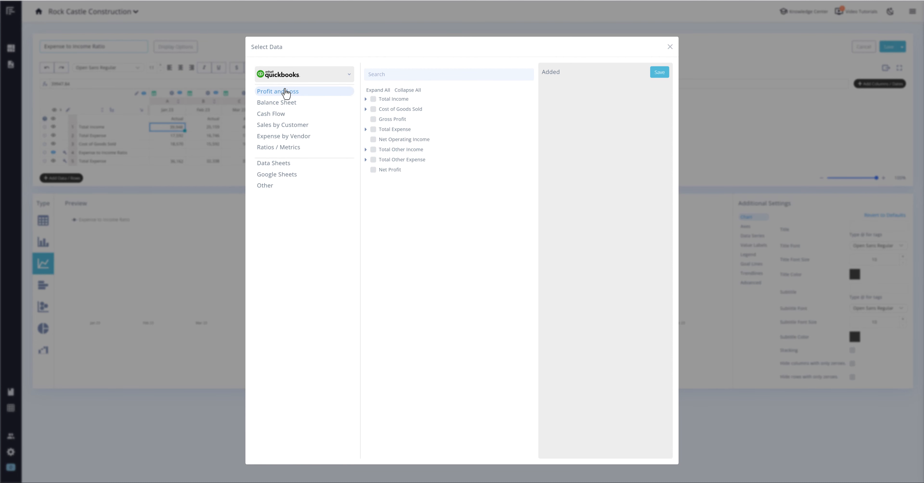
click(272, 167)
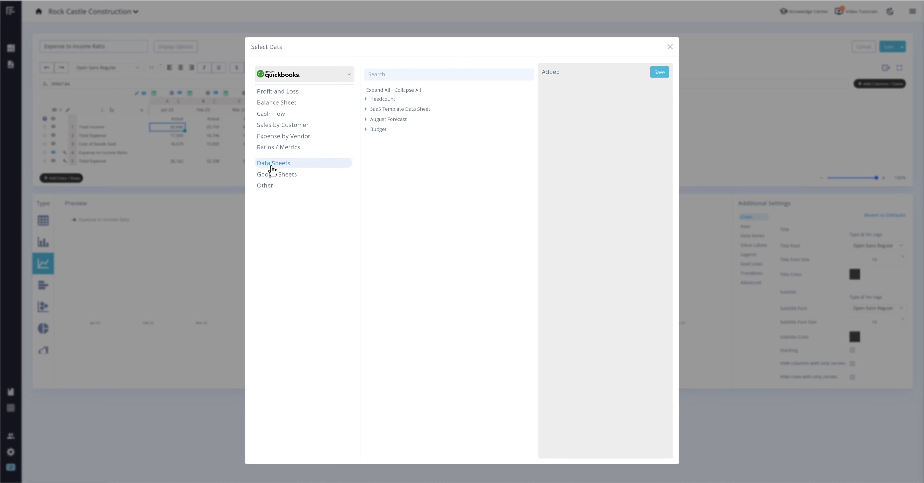
click(303, 94)
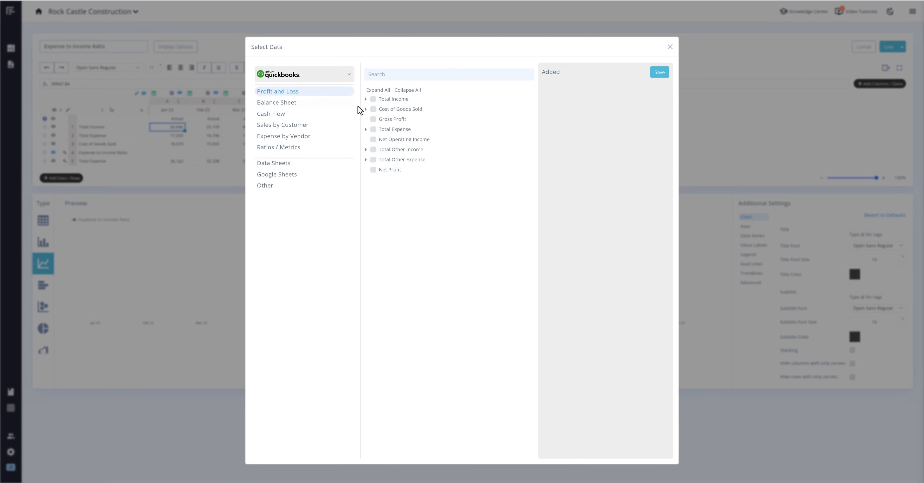
click(374, 111)
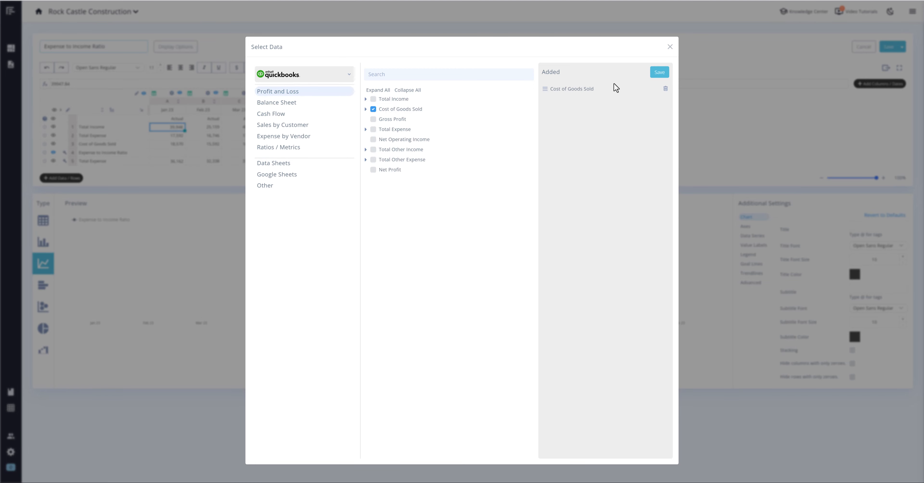
click(669, 48)
Step: View the choices for adding rows and the row settings of Total Expense in row 2
click(75, 178)
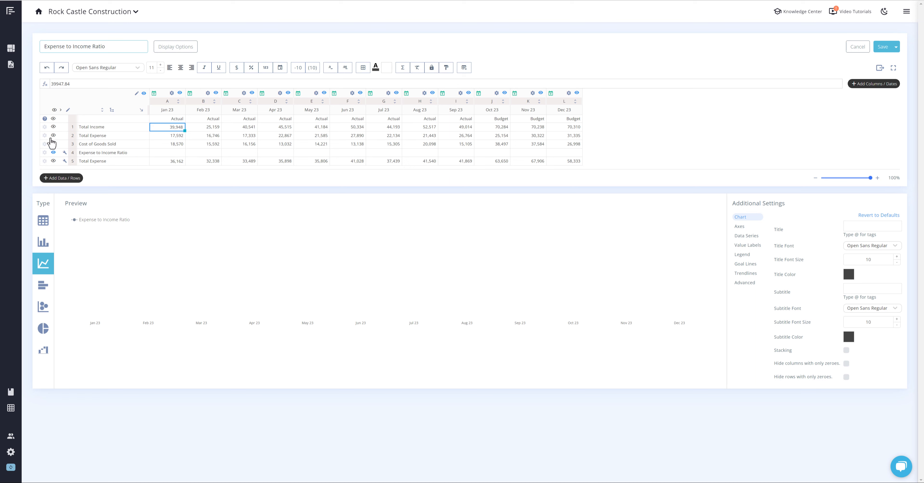
click(44, 136)
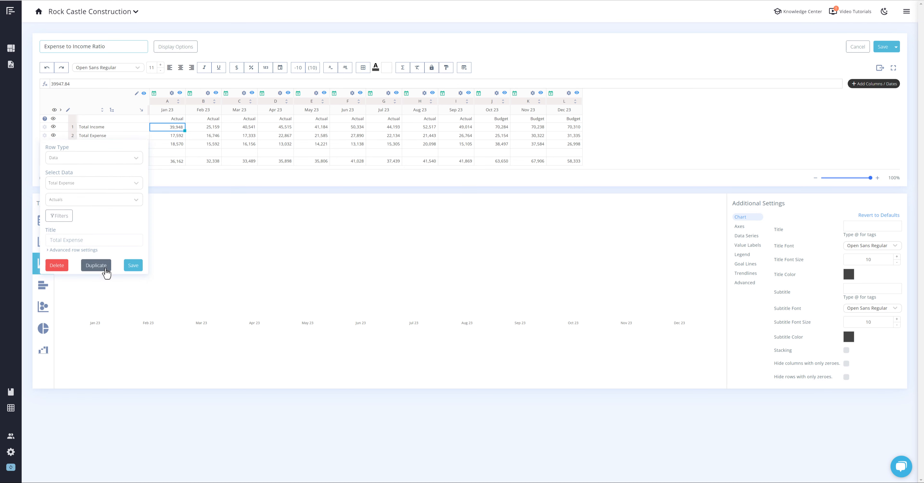
Step: Calculate the Jan 23 Expense to Income Ratio as Total Expense divided by Total Income (=A2/A1), and fill it through Dec 23
click(171, 152)
text(=)
click(175, 137)
text(/)
click(177, 127)
key(Return)
drag(185, 157, 572, 158)
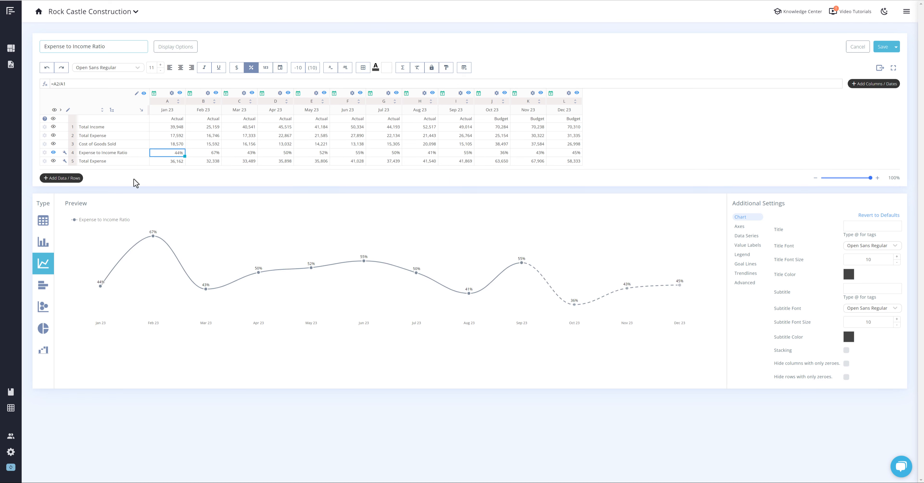
Step: Base the Expense to Income Ratio on row 5's Total Expense (=A5/A1), preview it as a column chart, and return to the line chart
click(63, 178)
click(75, 161)
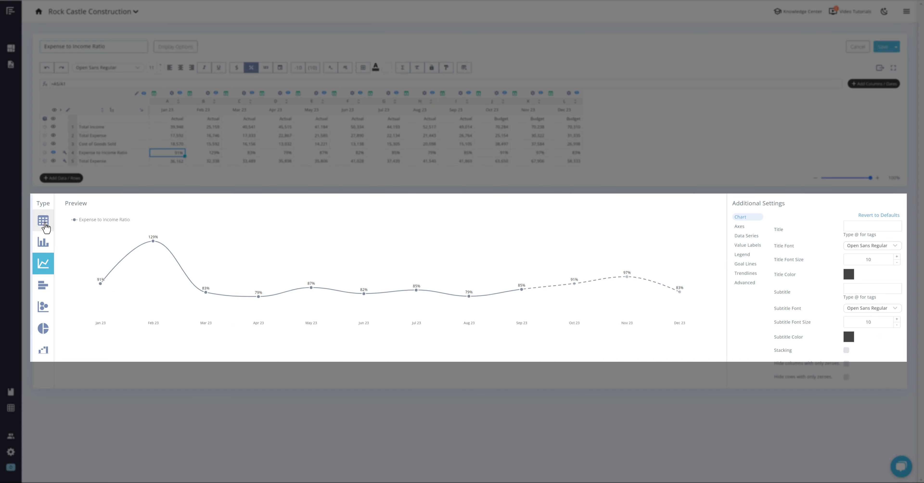
click(46, 230)
click(43, 241)
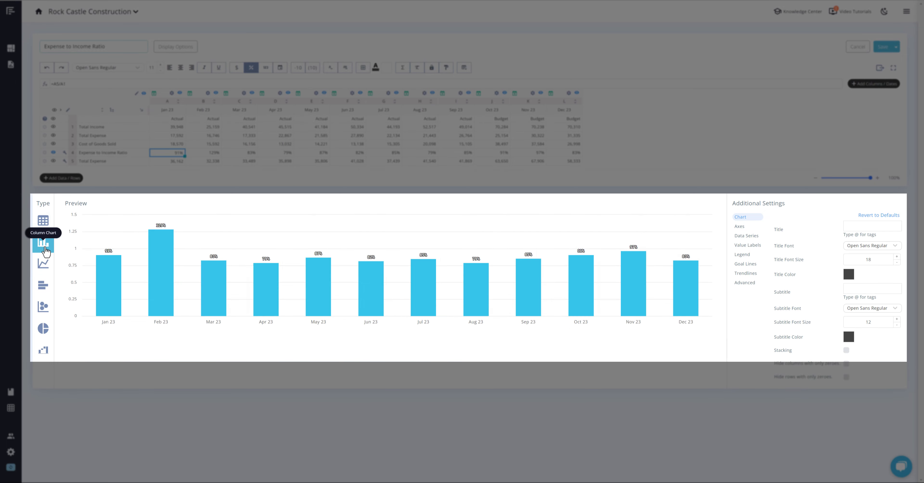
click(44, 264)
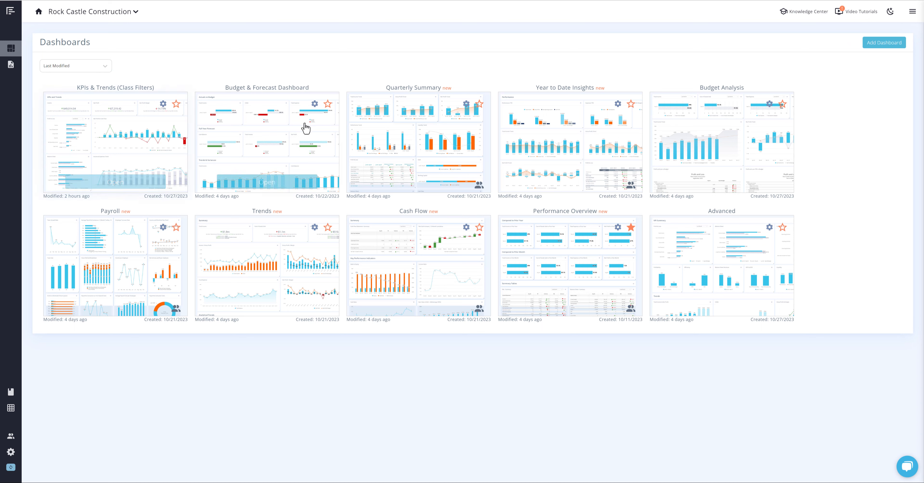
Step: Browse the dashboard template library for a new dashboard and choose the Year to Date Insights template
click(877, 46)
click(876, 67)
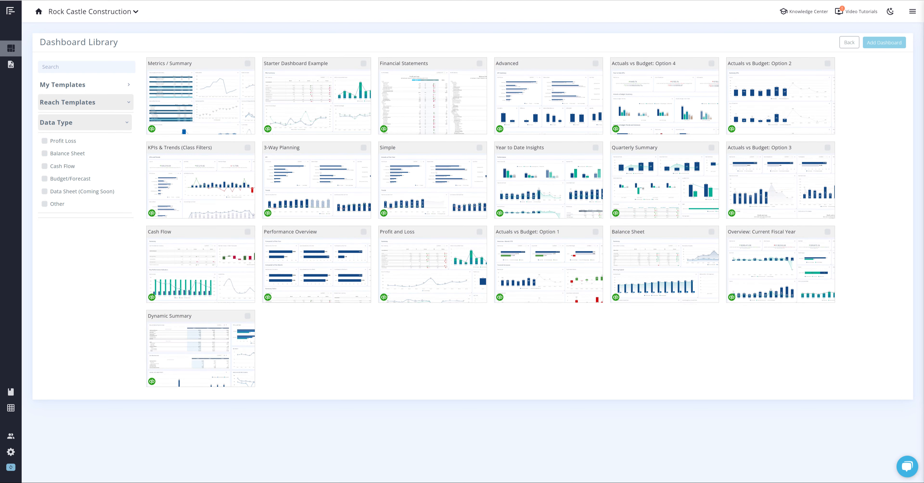
click(596, 148)
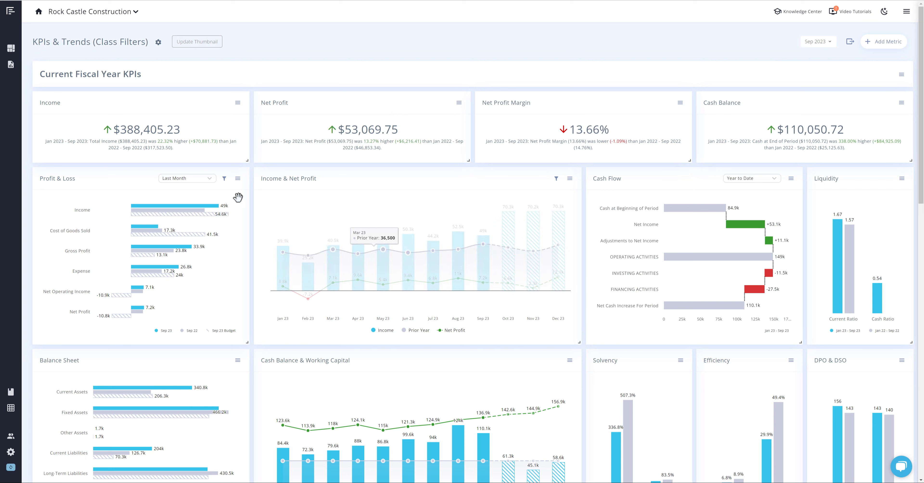
Step: Switch the Profit & Loss metric's period to YTD, and view its QuickBooks class filters without applying any
click(208, 178)
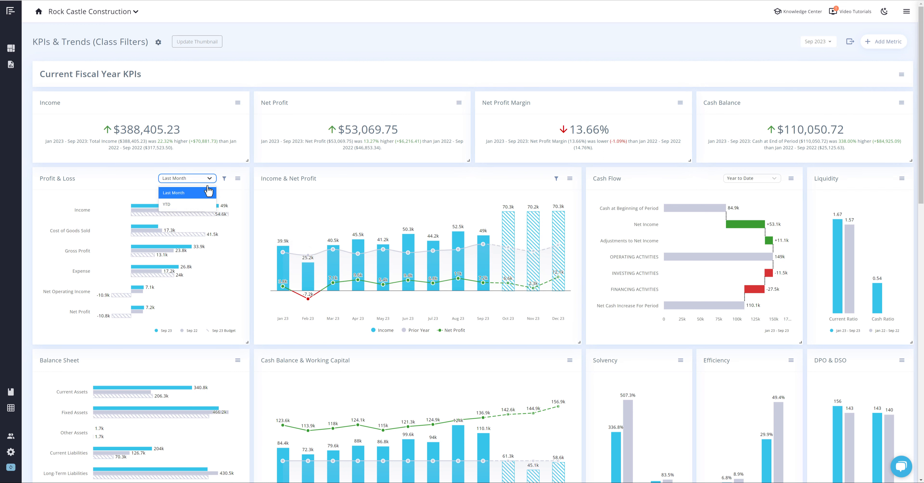
click(196, 205)
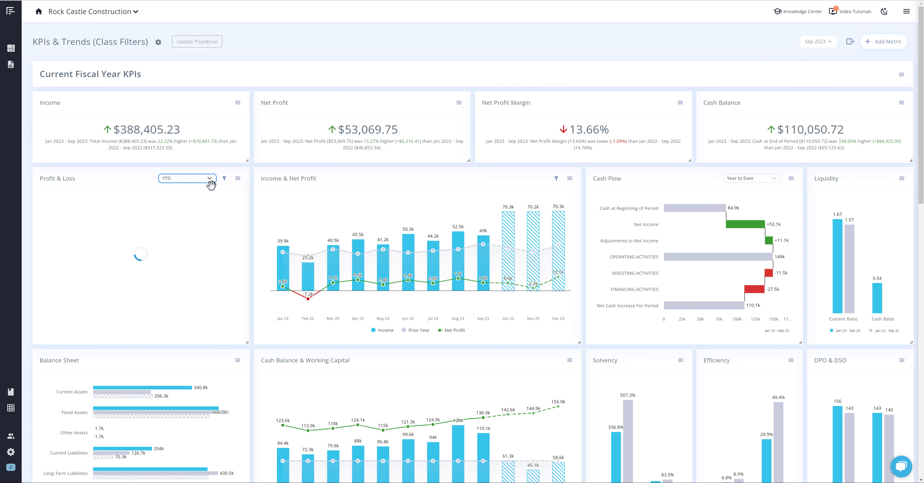
click(224, 179)
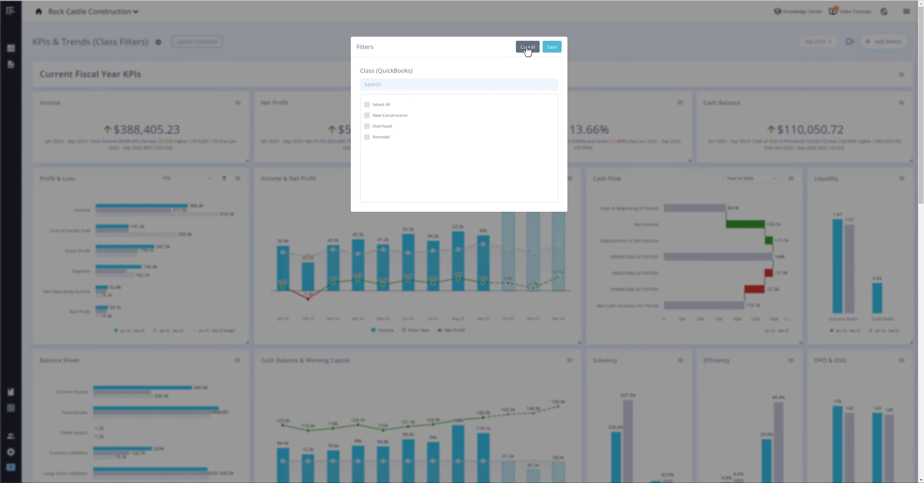
click(527, 48)
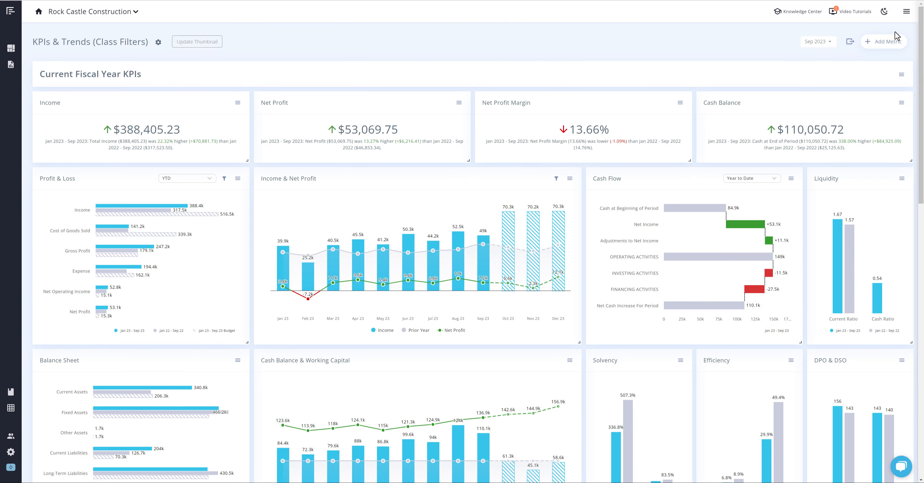
Step: View the choices for adding metrics to the KPIs & Trends dashboard and the options of the Income & Net Profit metric
click(892, 41)
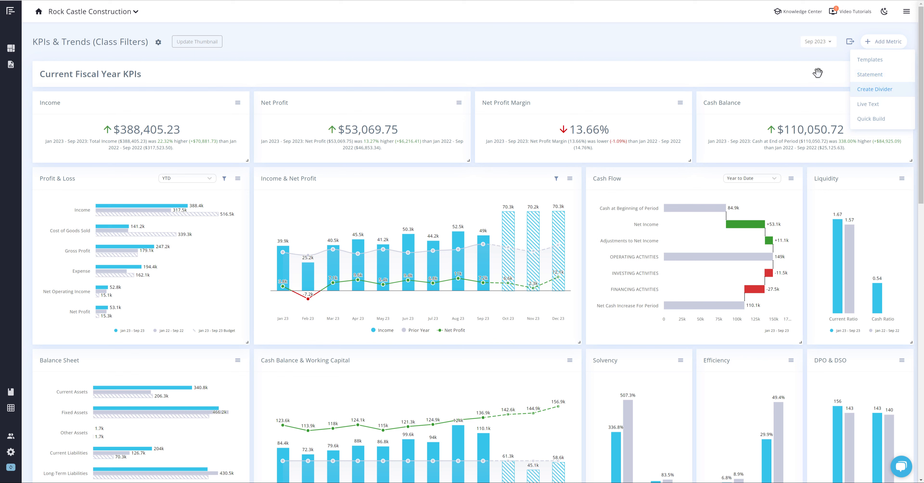
mouse_move(814, 72)
mouse_down()
mouse_move(812, 56)
mouse_move(817, 66)
mouse_up()
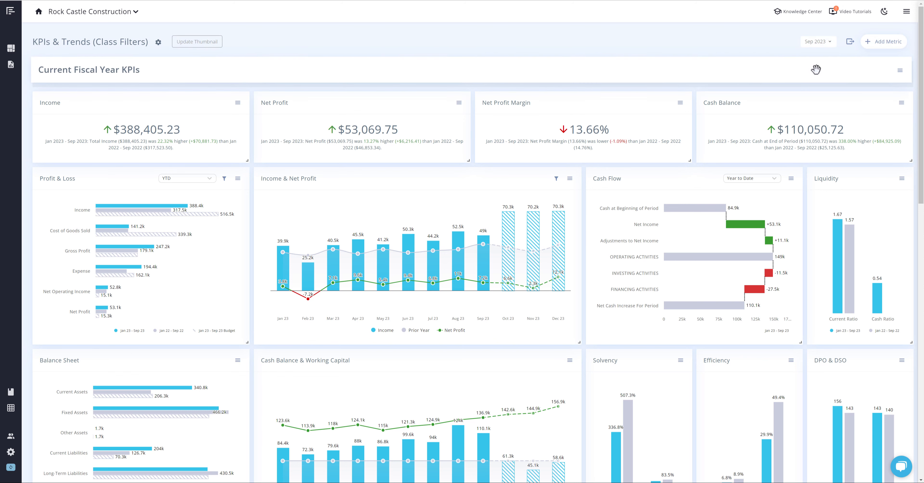
click(884, 41)
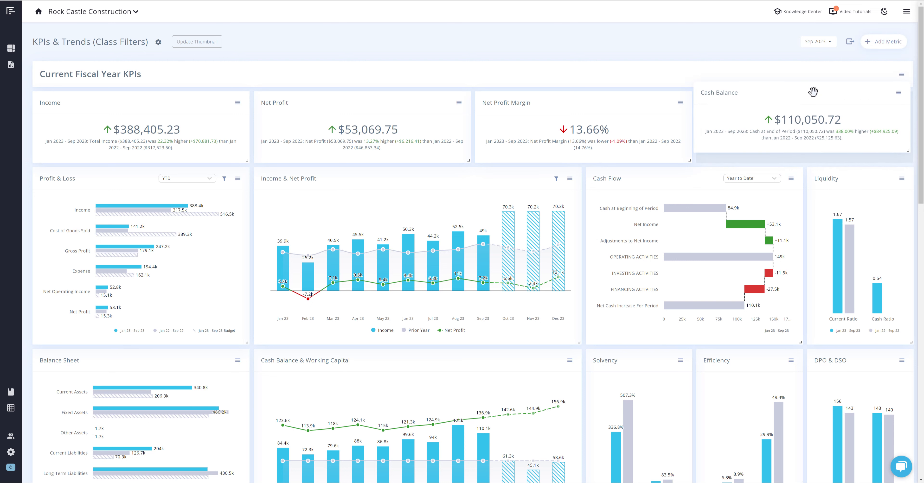
click(885, 41)
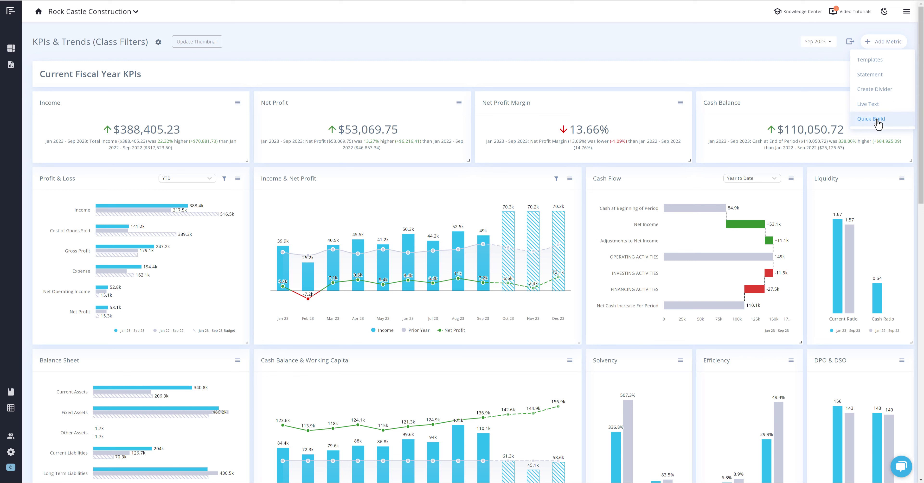
click(569, 180)
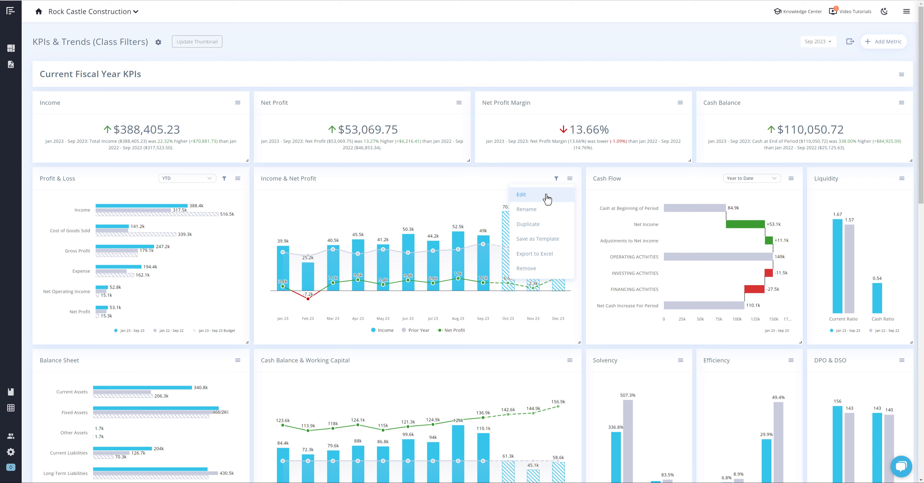
Step: Narrow the Income & Net Profit metric to the width of the Net Profit card and move Cash Flow directly beside it
drag(579, 342, 472, 336)
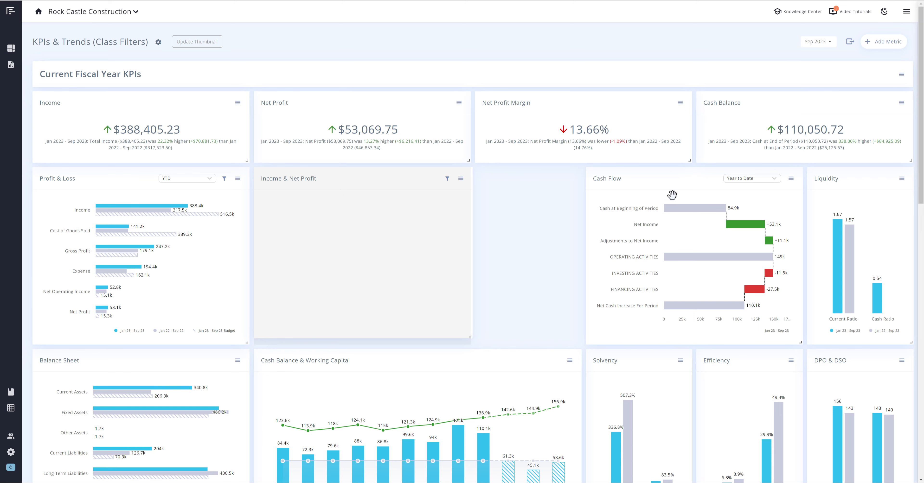
drag(629, 177, 553, 178)
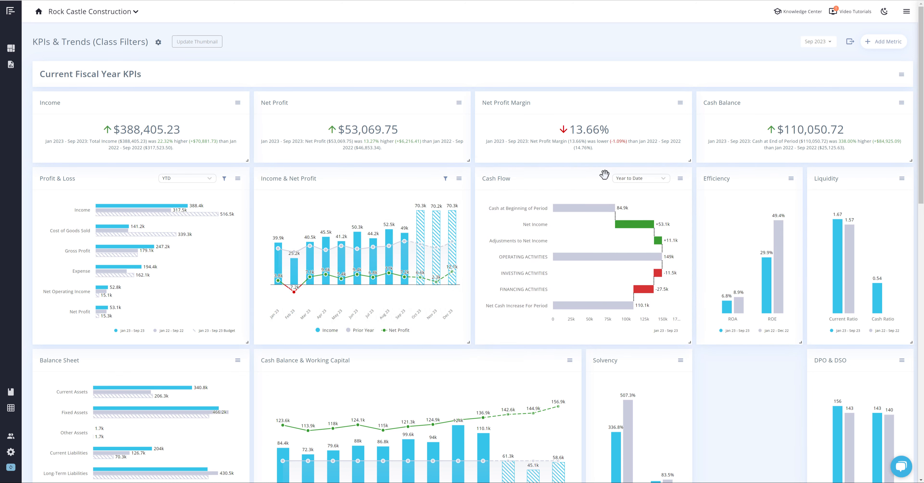
Step: View the dashboard's export choices and its settings options, such as Publish and Save as Template, without applying any
click(849, 43)
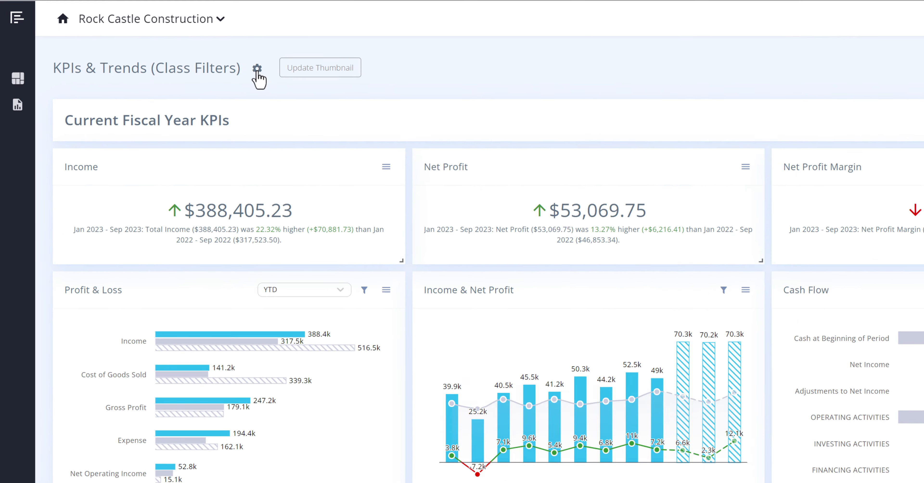
click(158, 43)
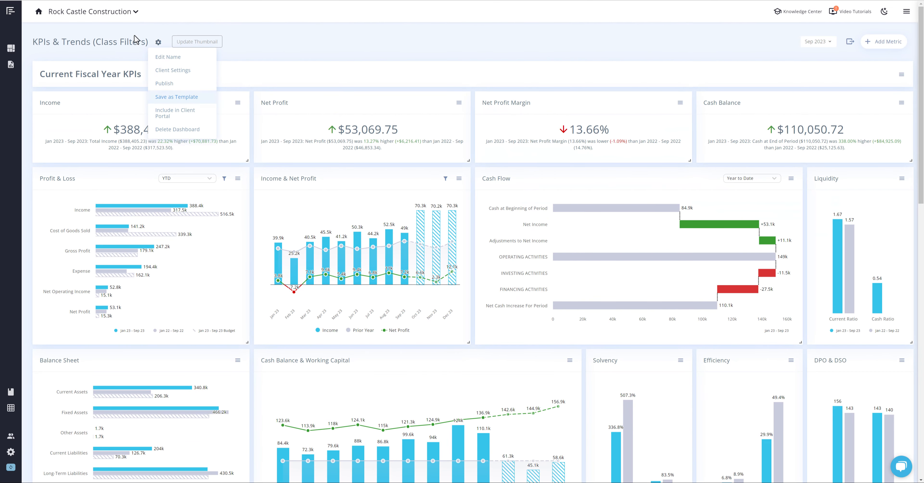
click(272, 164)
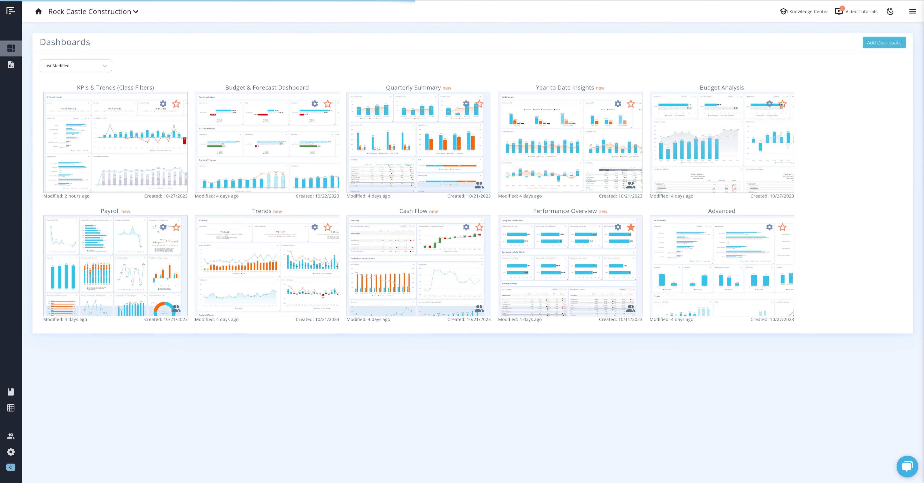
Step: Return to the template library for a new dashboard and look at the My Templates group
click(871, 49)
click(864, 70)
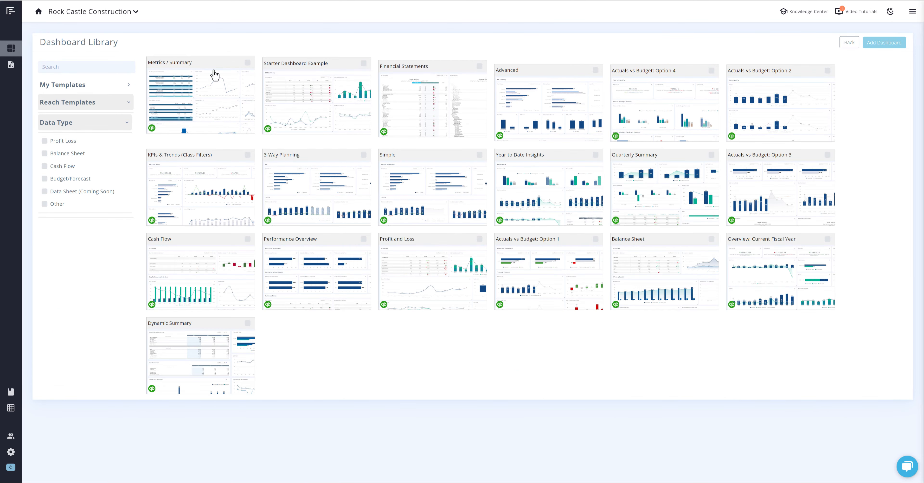
click(103, 86)
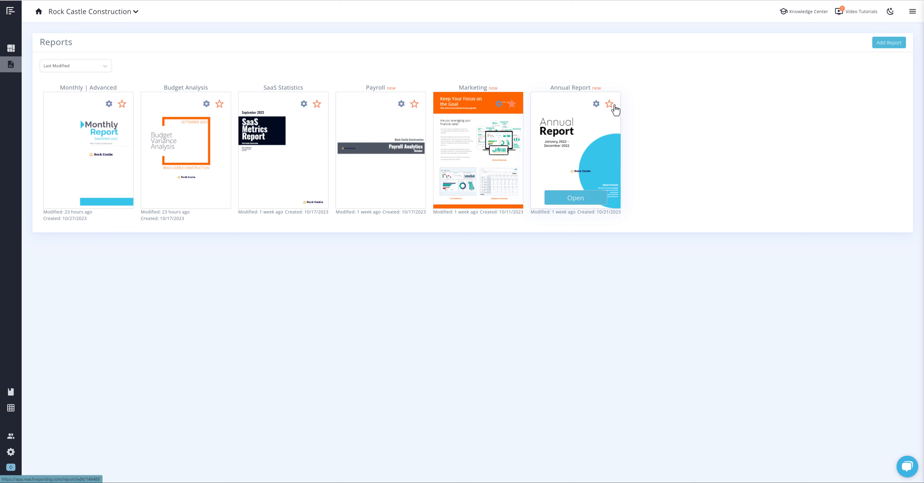
Step: View the From Template and Create Custom choices for adding a report
click(883, 46)
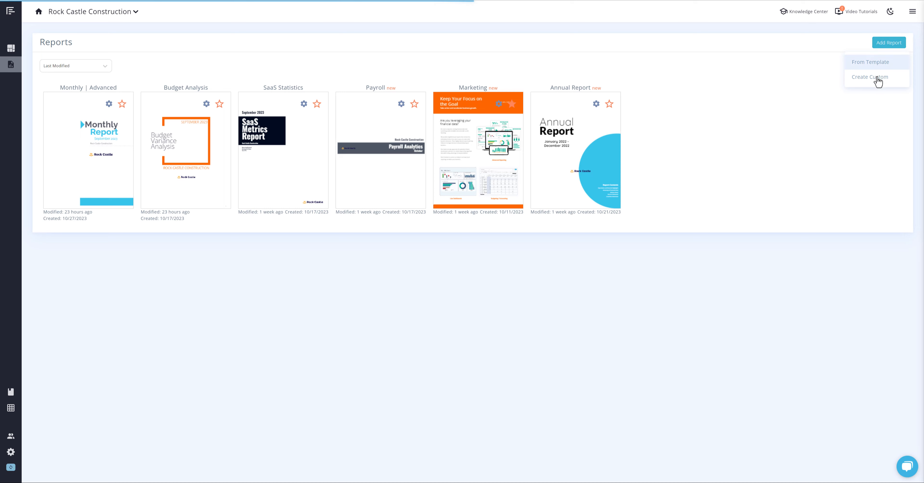
click(874, 84)
Step: Change the theme color of the Monthly | Simple report to the orange preset FFBC61
scroll(303, 123, down, 5)
scroll(302, 123, down, 5)
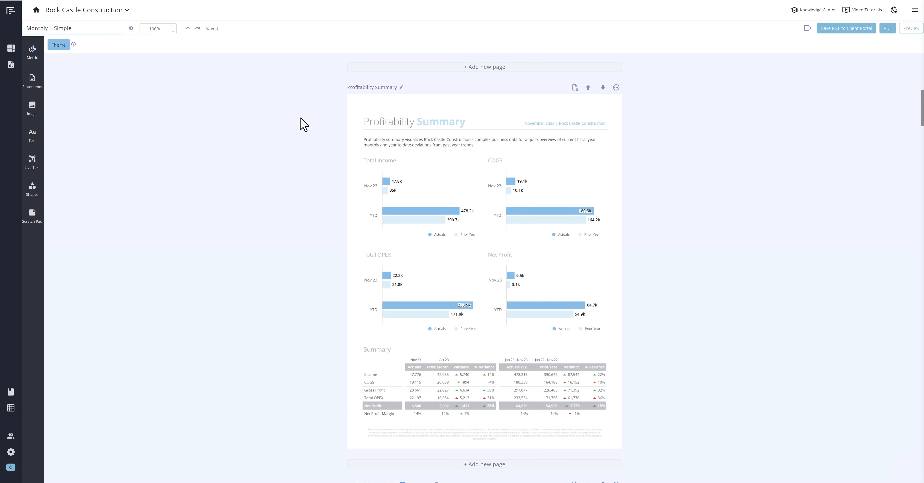
click(59, 46)
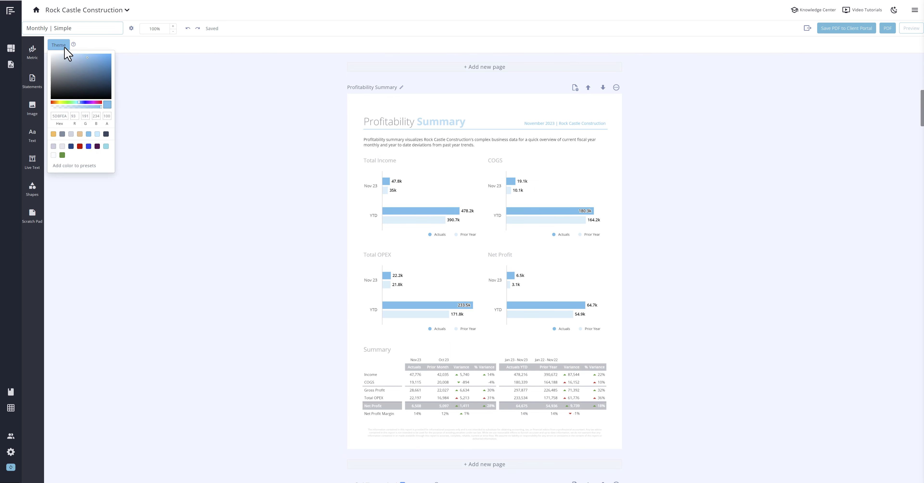
click(53, 135)
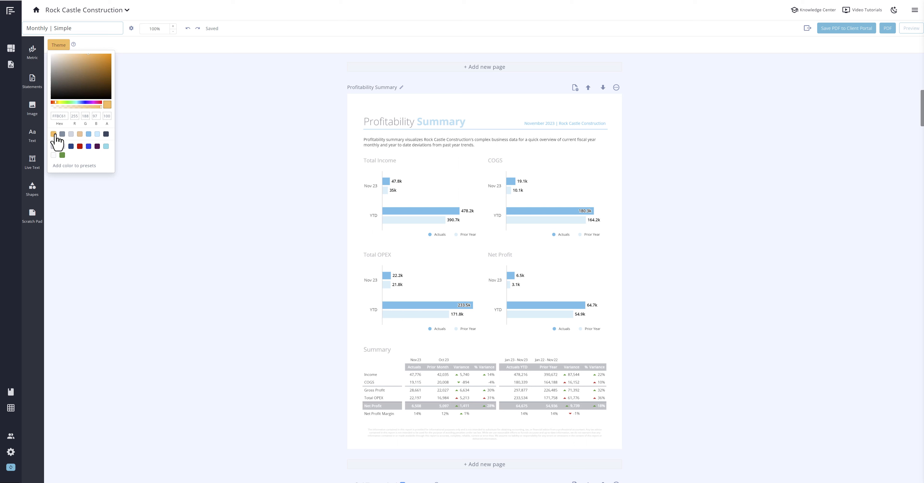
click(176, 159)
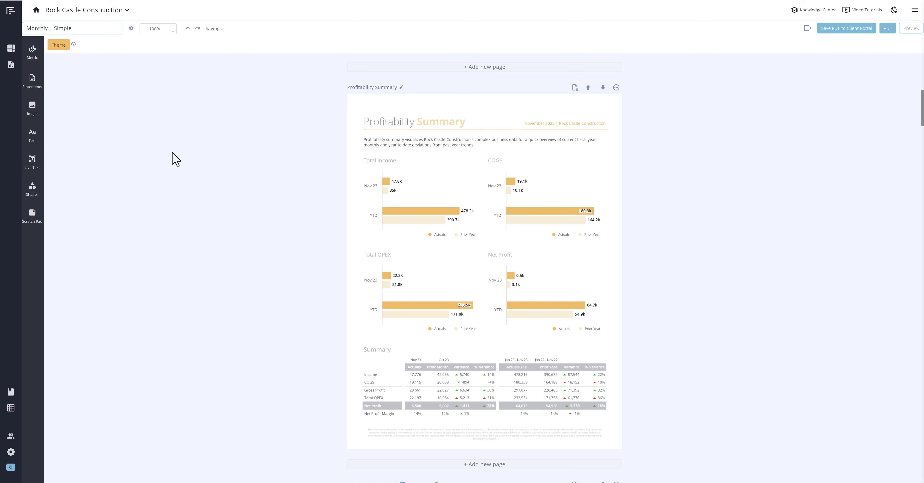
Step: Search the Metric Library for "net" and place the Net Profit Trend metric on the Profitability Trends page
scroll(175, 159, down, 15)
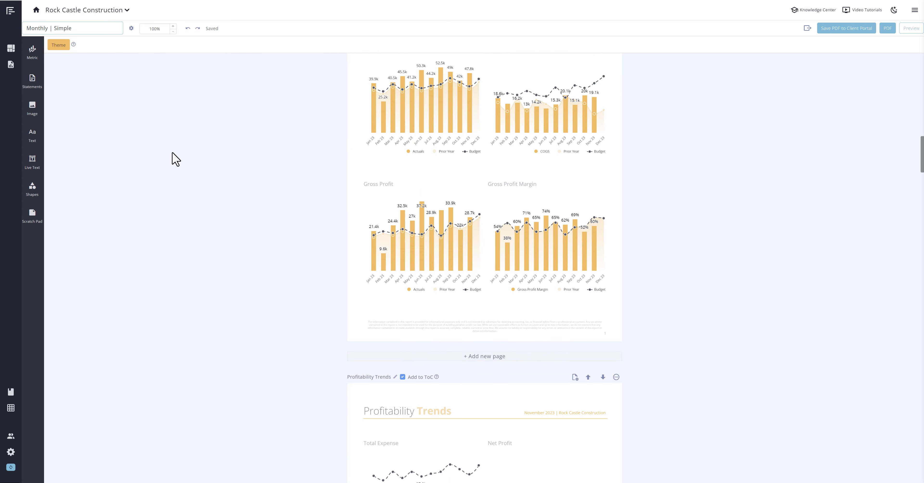
scroll(174, 157, down, 6)
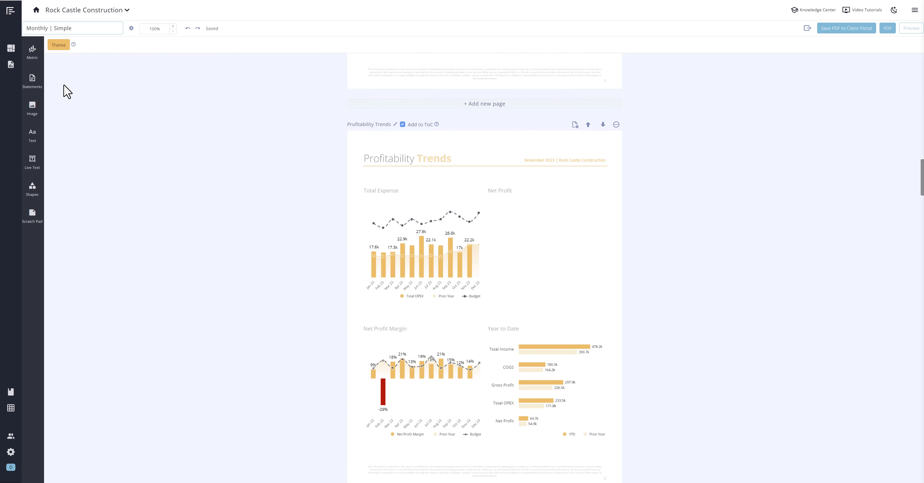
click(32, 52)
click(61, 76)
text(net)
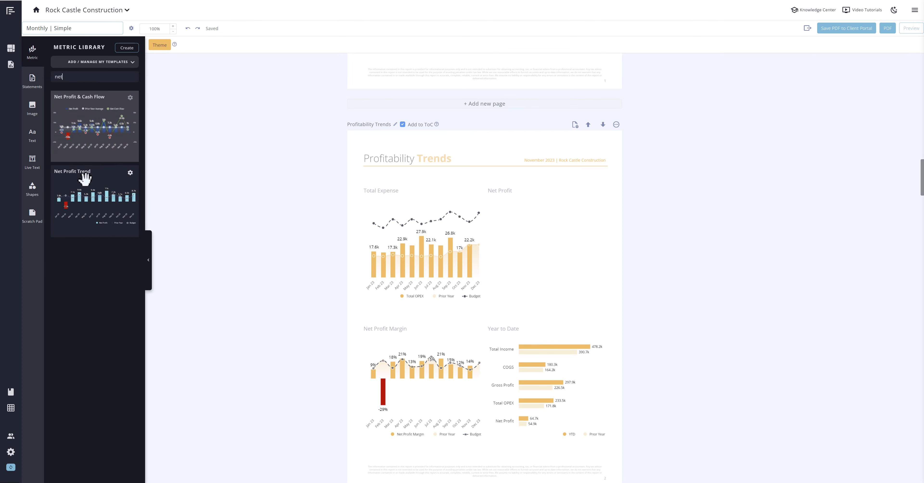
drag(82, 179, 520, 245)
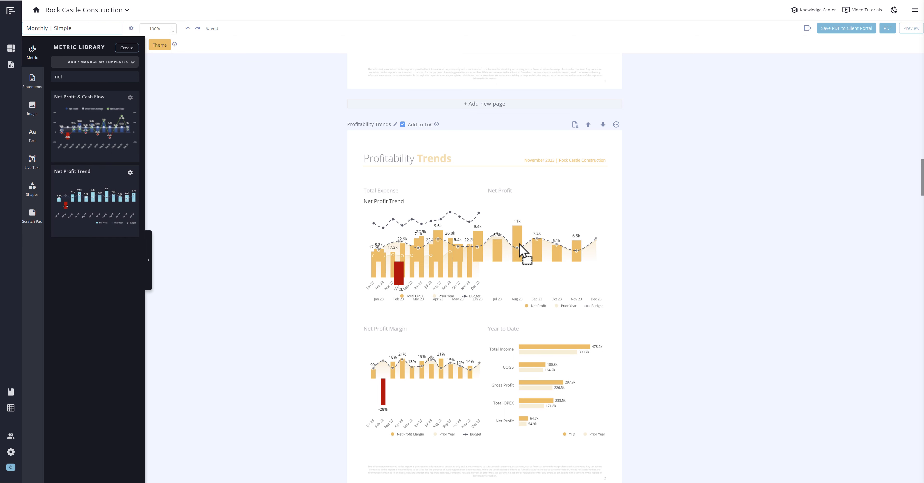
Step: Fit the Net Profit Trend chart into the space beside Total Expense and move its title to the Net Profit heading position, x 417, y 170
drag(363, 305, 519, 291)
drag(544, 258, 544, 299)
click(397, 202)
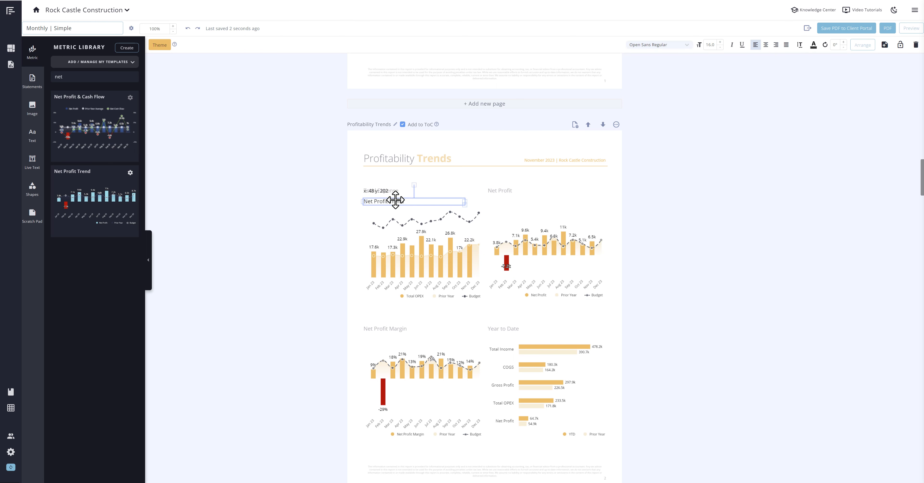
drag(395, 199, 519, 189)
Step: View the font choices and the Arrange options for the Net Profit heading without changing them
click(670, 45)
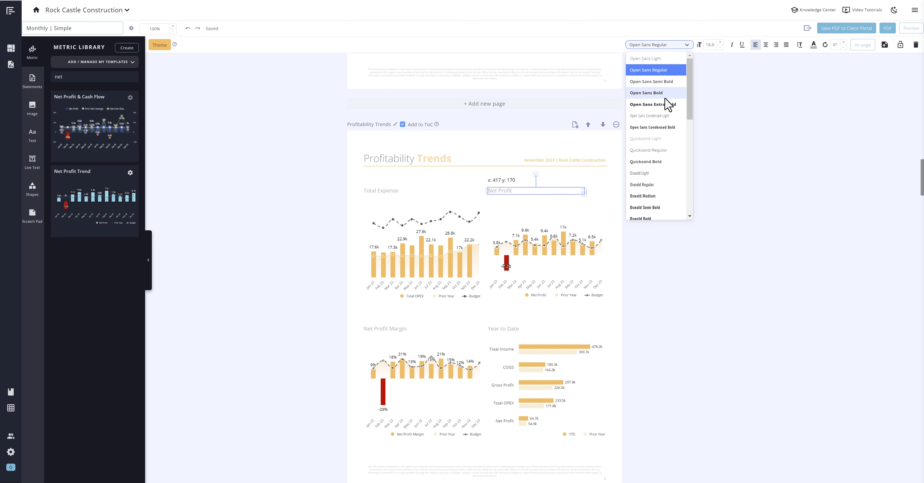
click(862, 45)
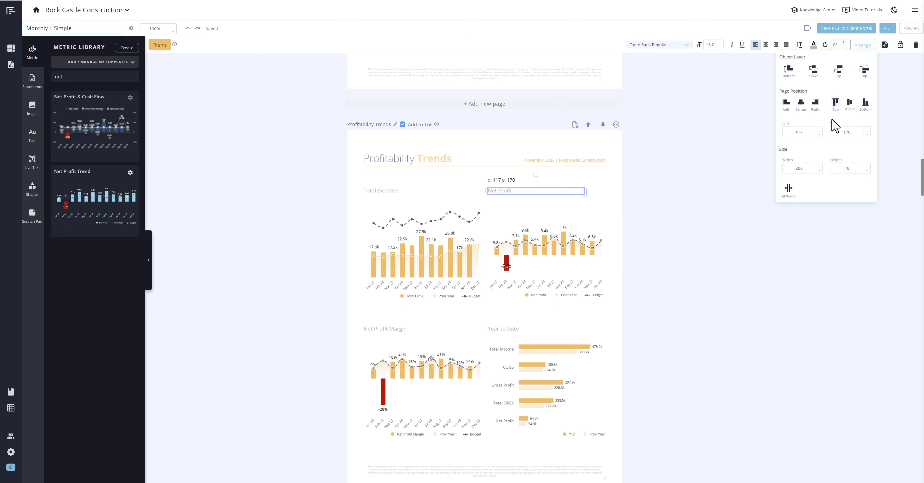
click(718, 128)
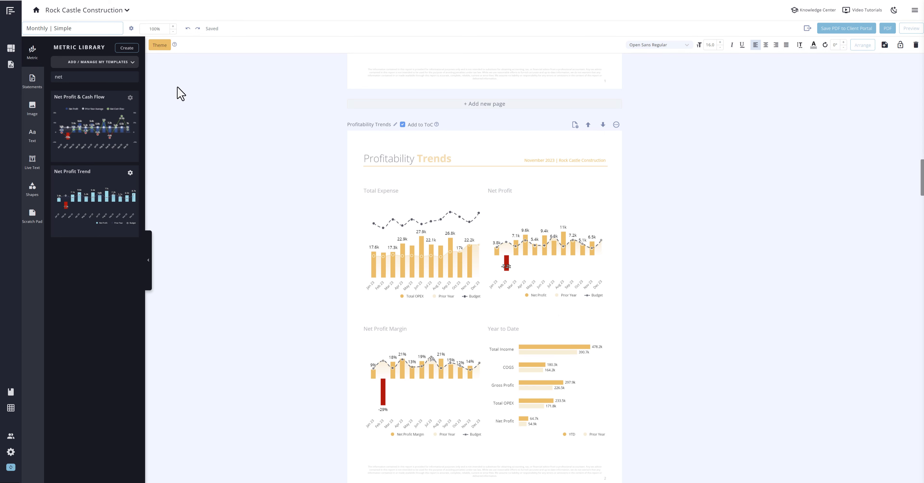
Step: Build a trial metric from last month's Actuals for Total Income and COGS, display it as a column chart, and leave without saving
click(126, 48)
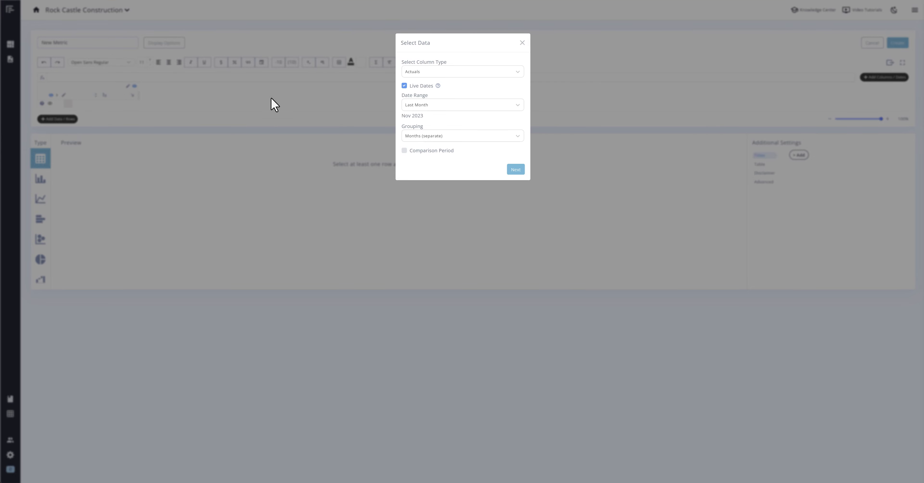
click(515, 169)
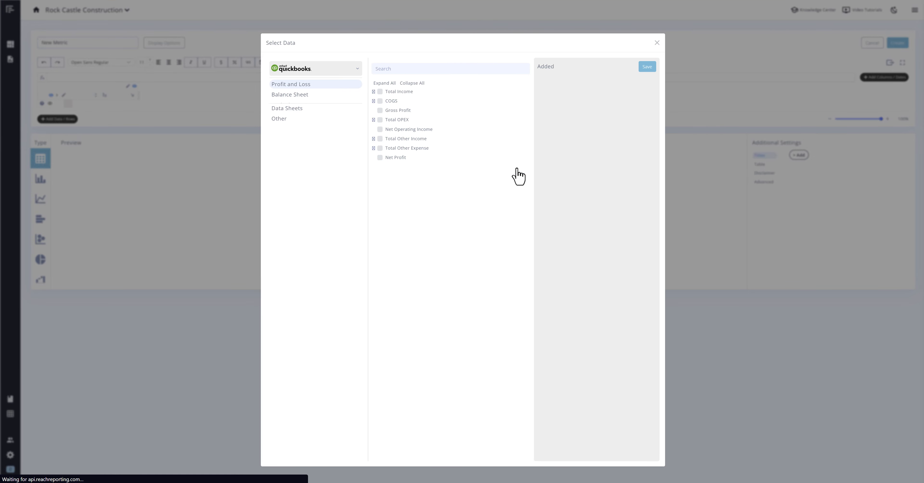
click(383, 91)
click(382, 101)
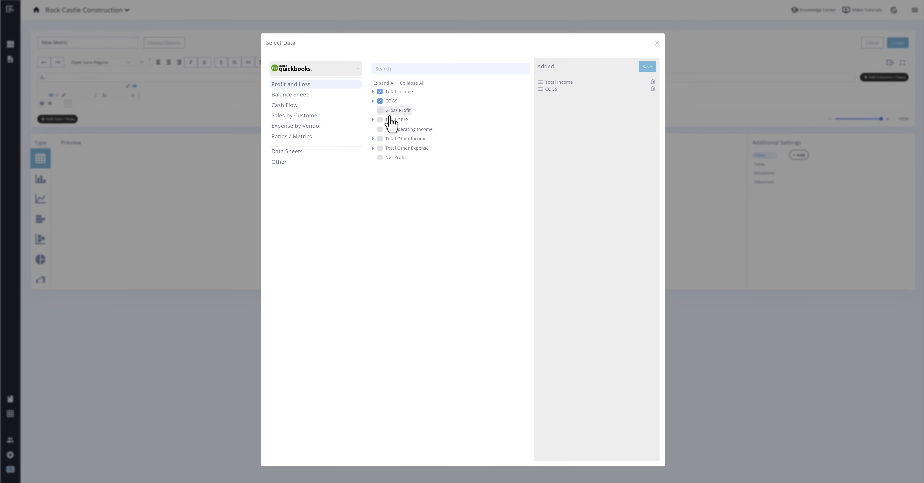
click(647, 67)
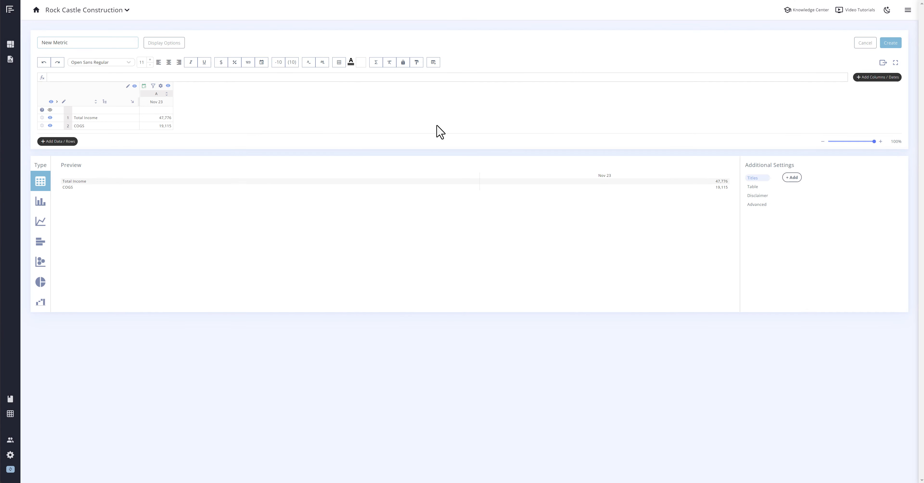
click(41, 201)
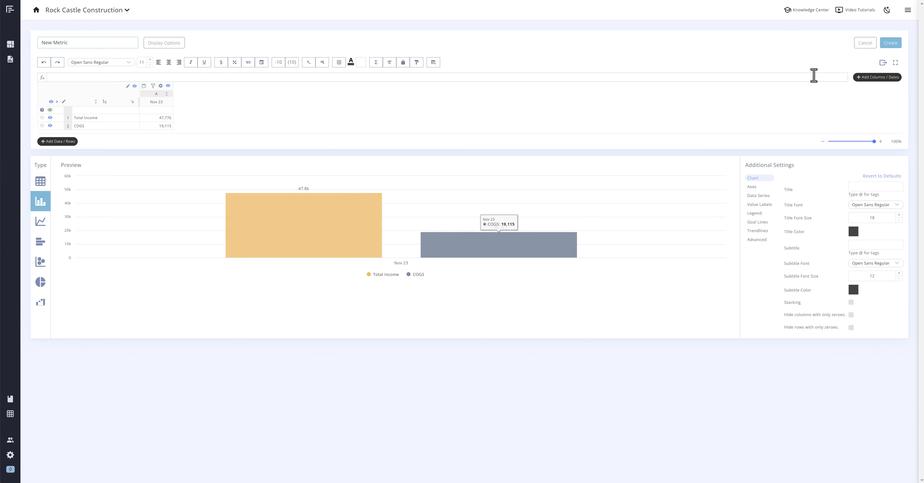
click(860, 45)
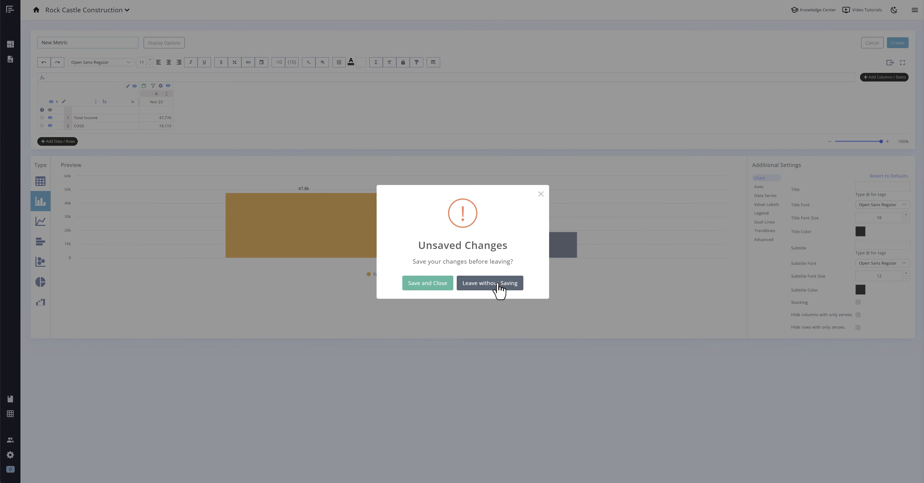
click(496, 282)
Step: Go to the Profit and Loss - Monthly statement and view the column and statement type choices for a new statement, without adding one
click(40, 85)
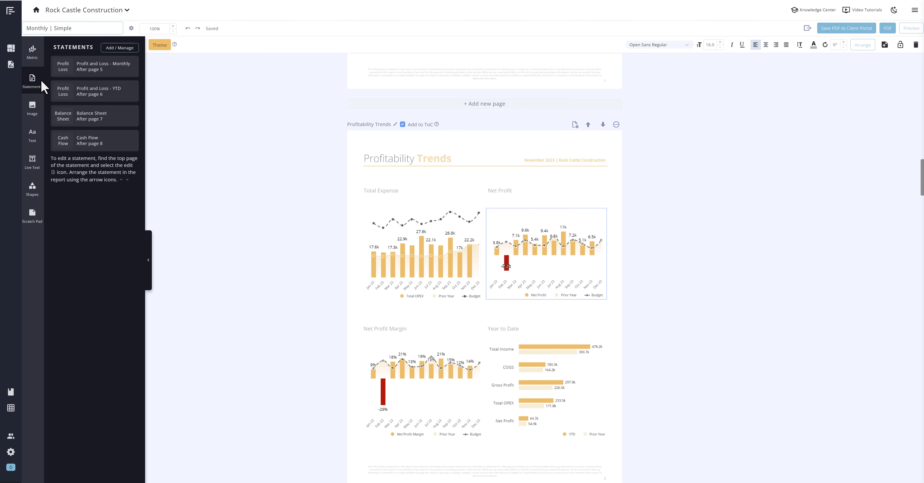
click(92, 76)
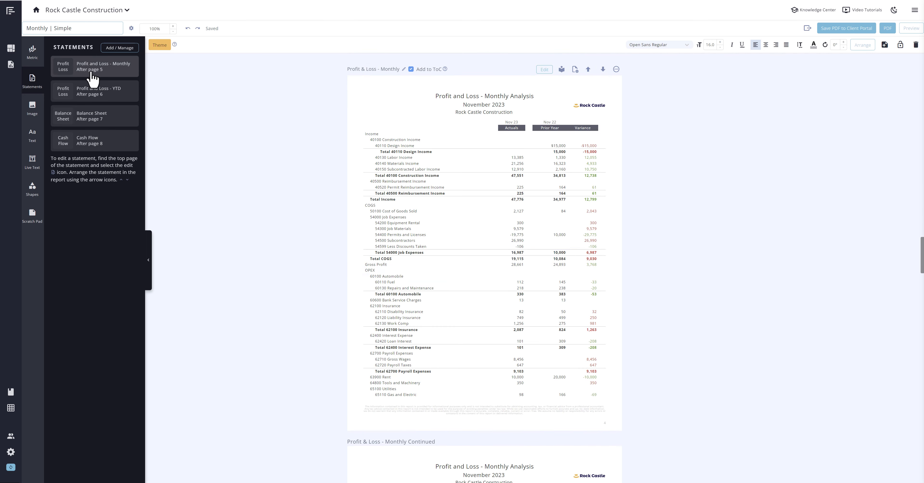
click(116, 50)
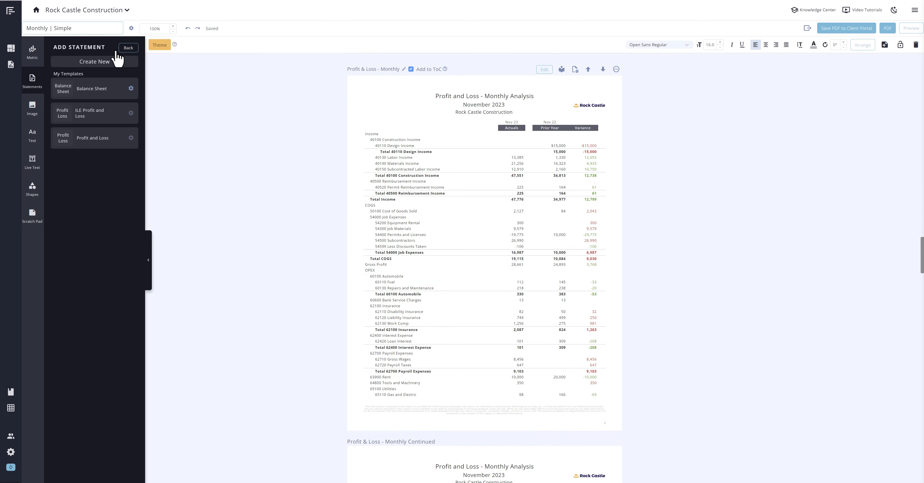
click(112, 65)
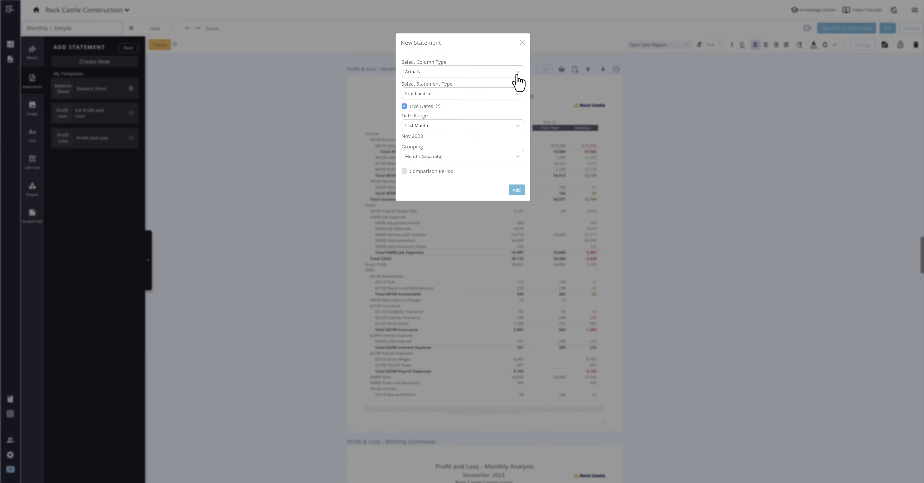
click(516, 75)
click(499, 72)
click(501, 94)
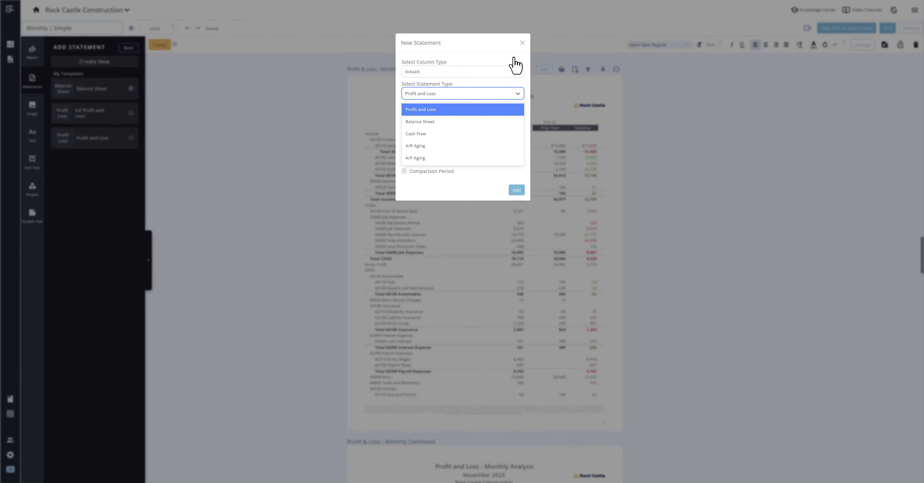
click(520, 44)
click(521, 43)
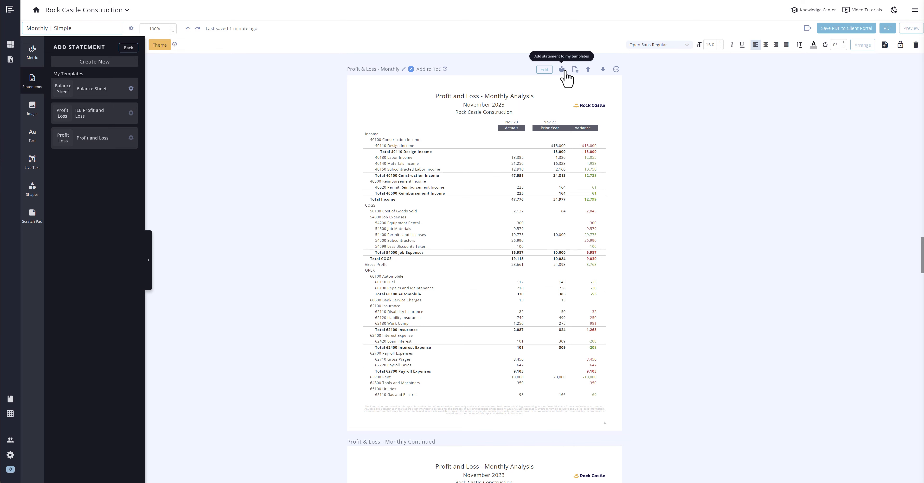
Step: View the access choices for saving the Profit & Loss - Monthly statement as a template, and the existing Balance Sheet template
click(562, 69)
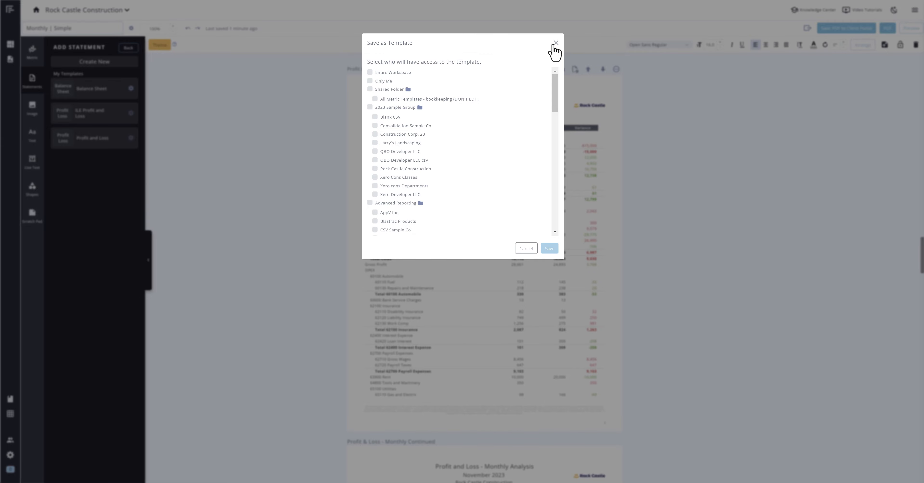
click(555, 43)
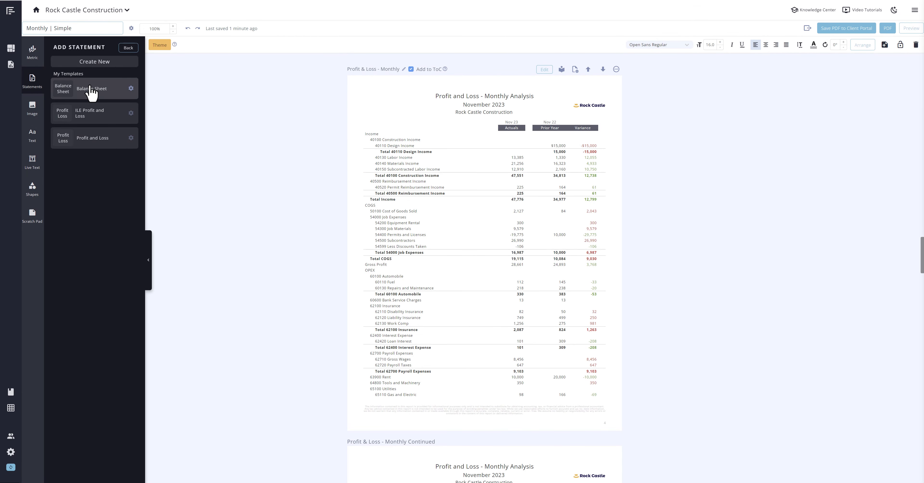
mouse_move(92, 94)
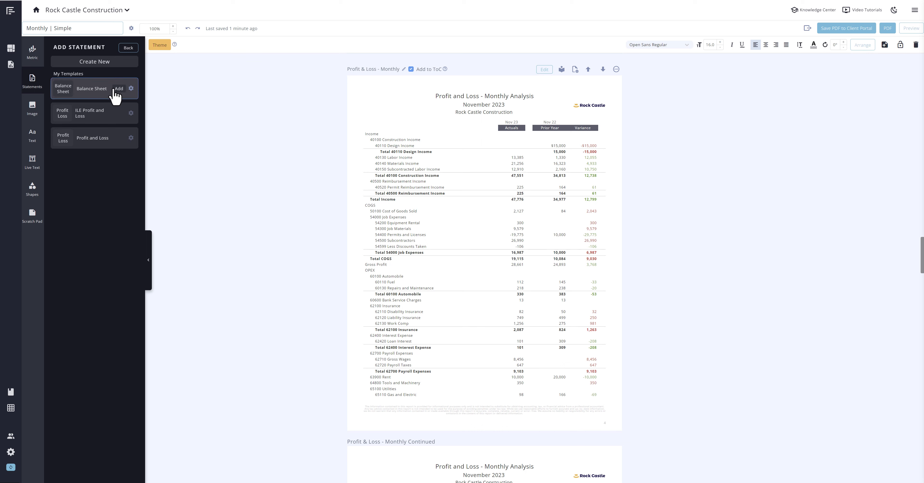
Step: Look through the report's image library and the available title, subtitle and body text elements
click(32, 114)
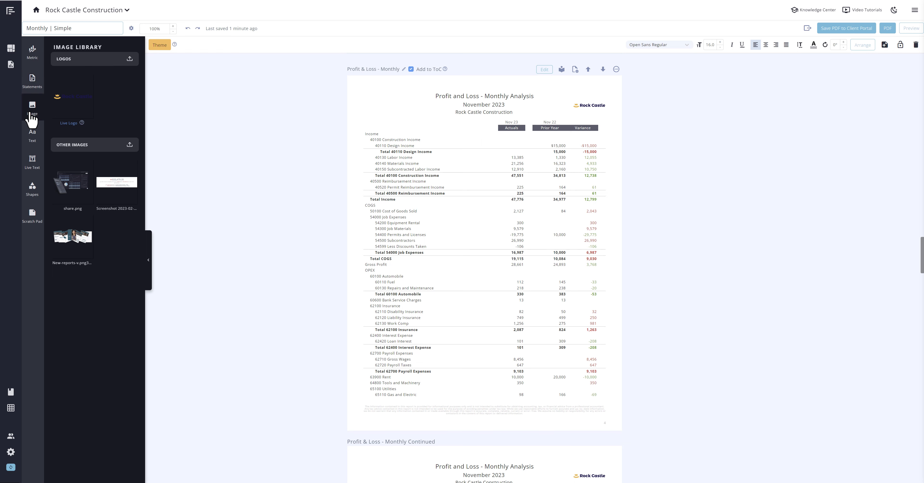
scroll(313, 162, up, 10)
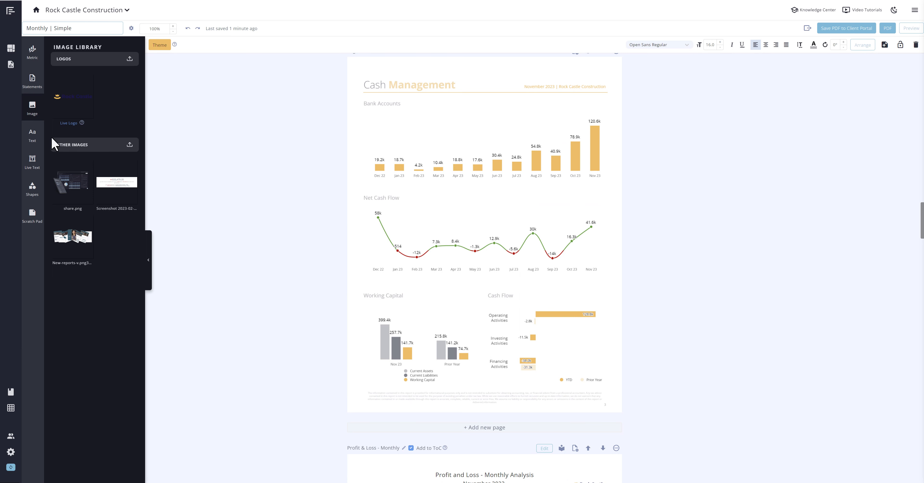
click(36, 142)
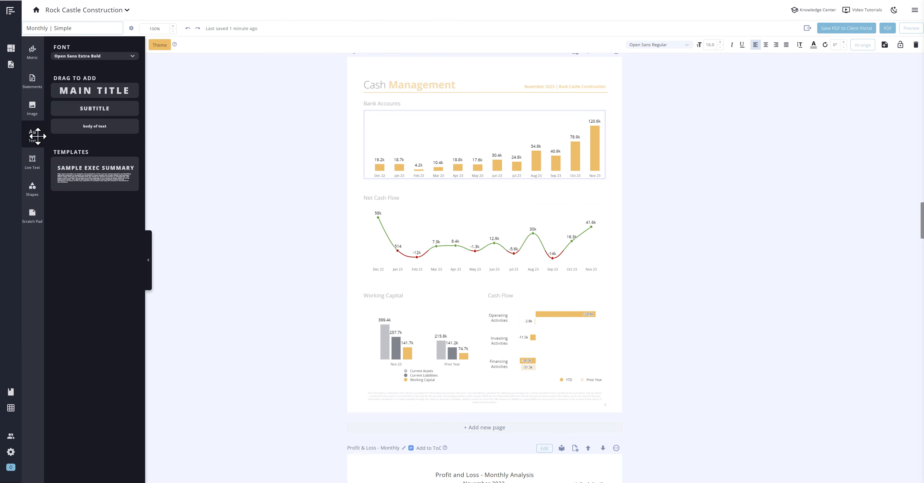
Step: Review the page settings of the Cash Management page and close them without changes
scroll(165, 126, up, 2)
click(575, 94)
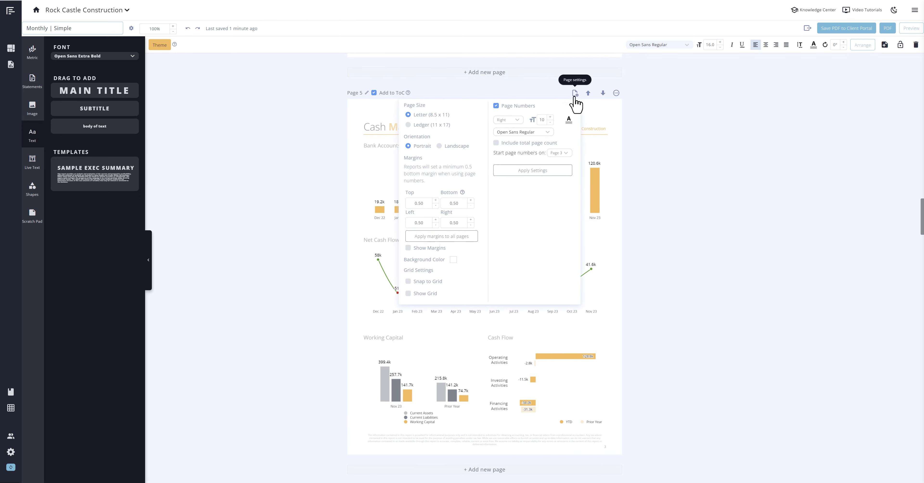
click(419, 96)
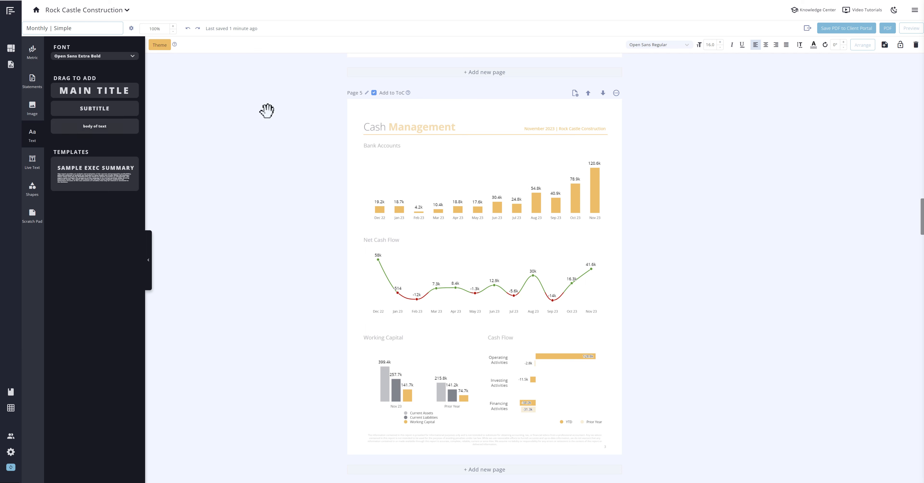
Step: Try the Actual data type for the report's Live Text values and set it to Actual Comparisons
click(37, 163)
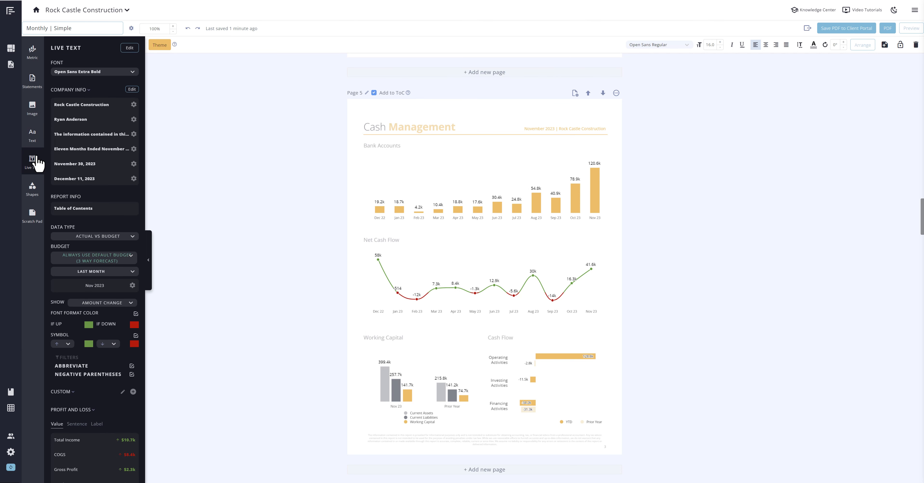
scroll(81, 184, down, 3)
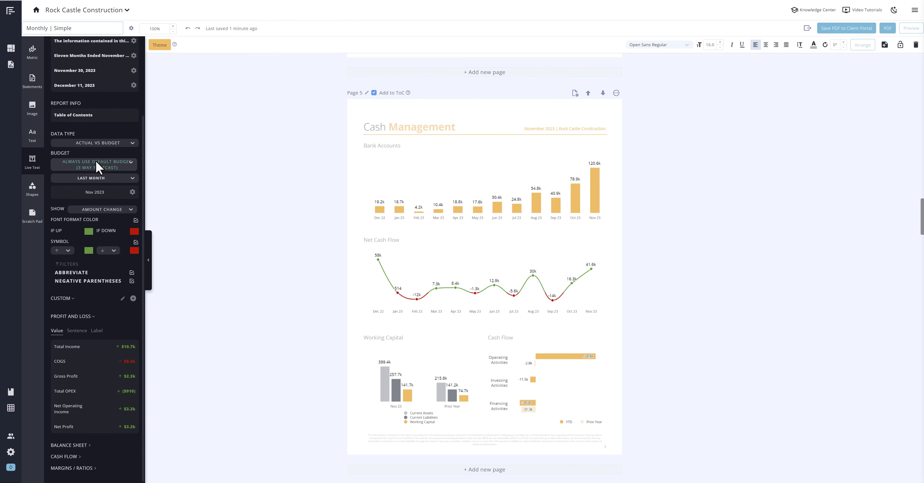
click(122, 144)
click(111, 151)
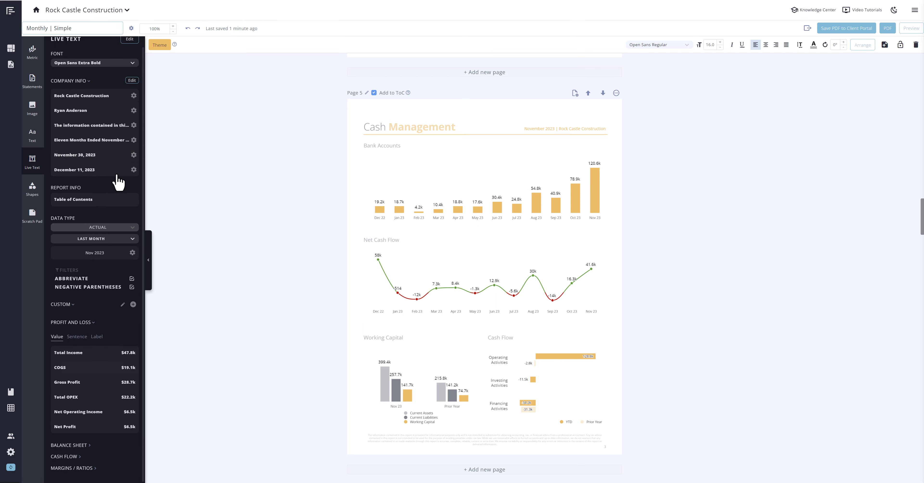
click(128, 230)
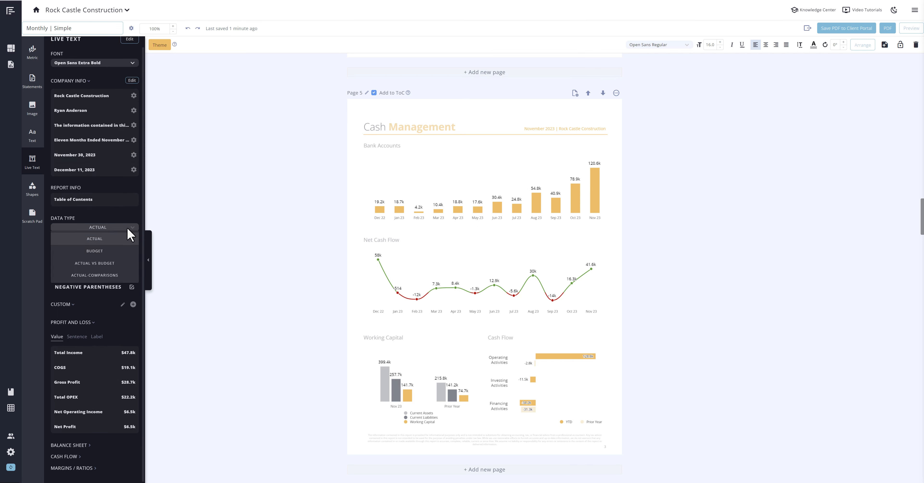
click(114, 274)
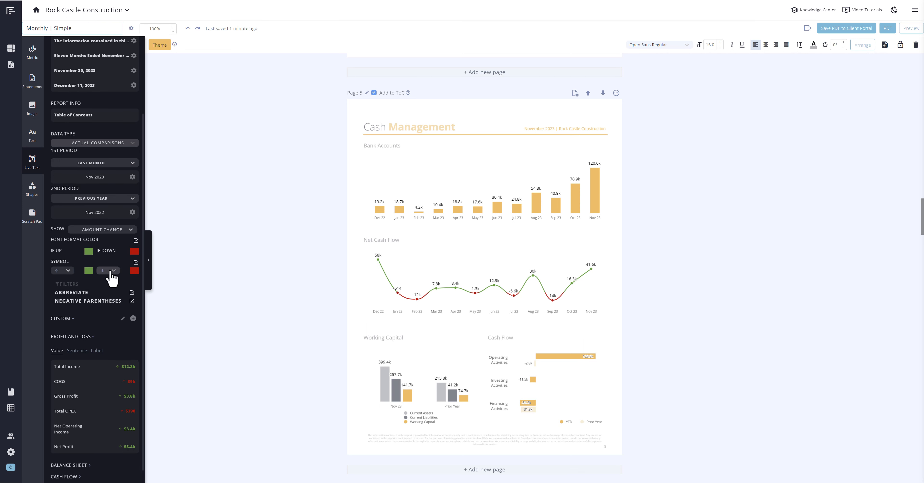
scroll(117, 358, down, 1)
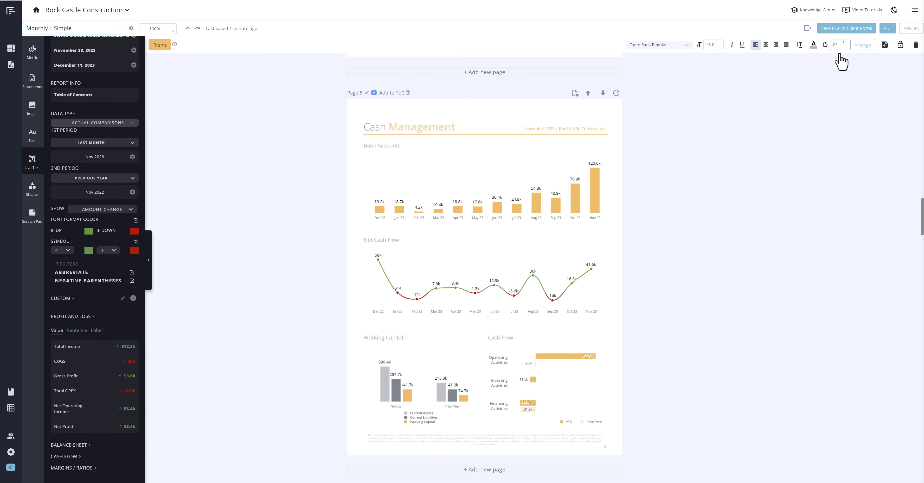
Step: View the Arrange options for layer, position and size, and the shapes available for the report
click(859, 45)
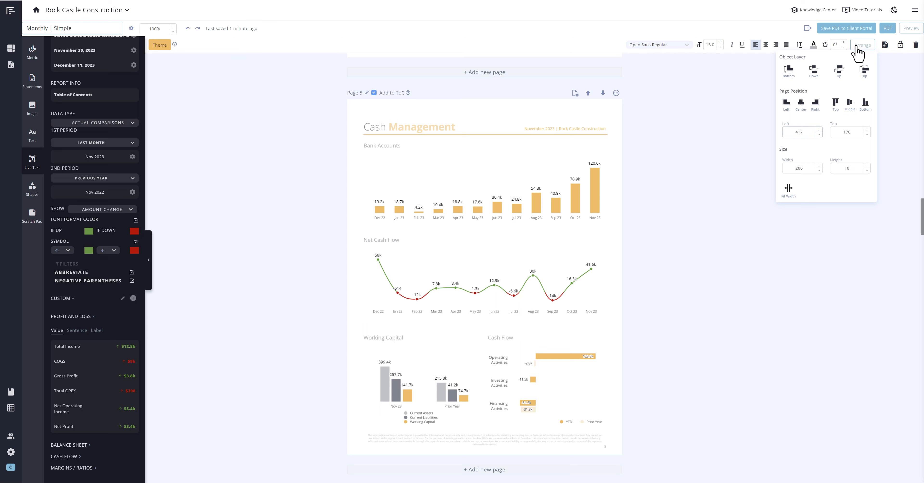
click(738, 192)
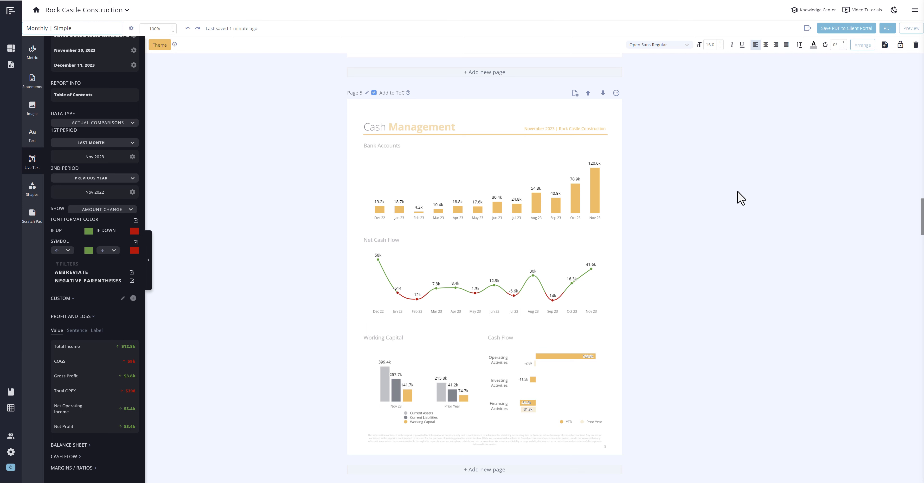
click(35, 189)
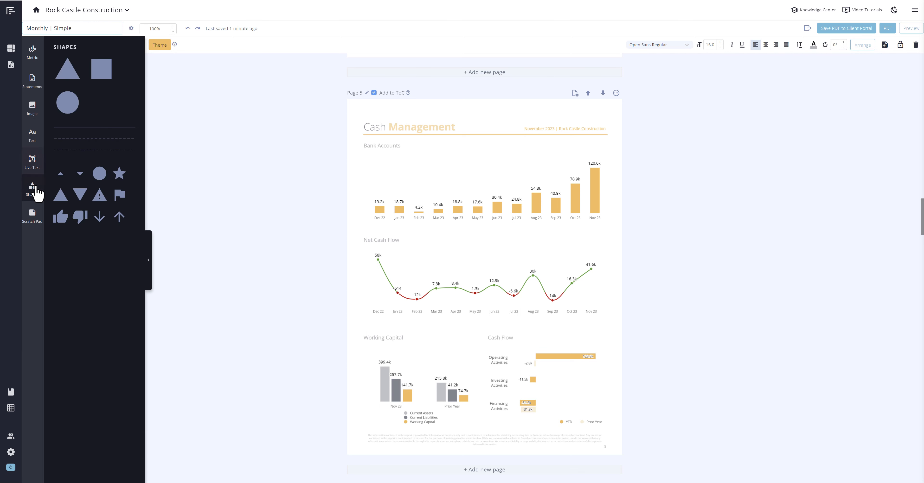
Step: View the saved Scratch Pad items and the scratch pad, duplicate and delete options of the Cash Management page
click(32, 211)
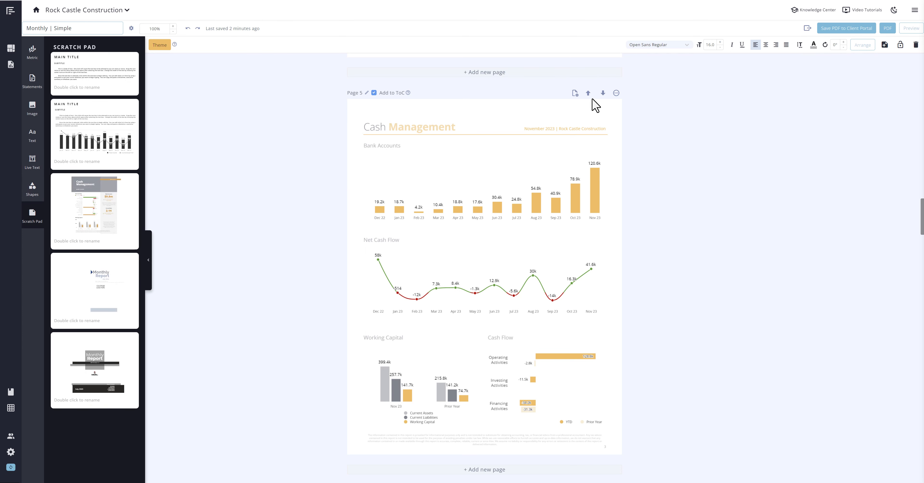
click(616, 93)
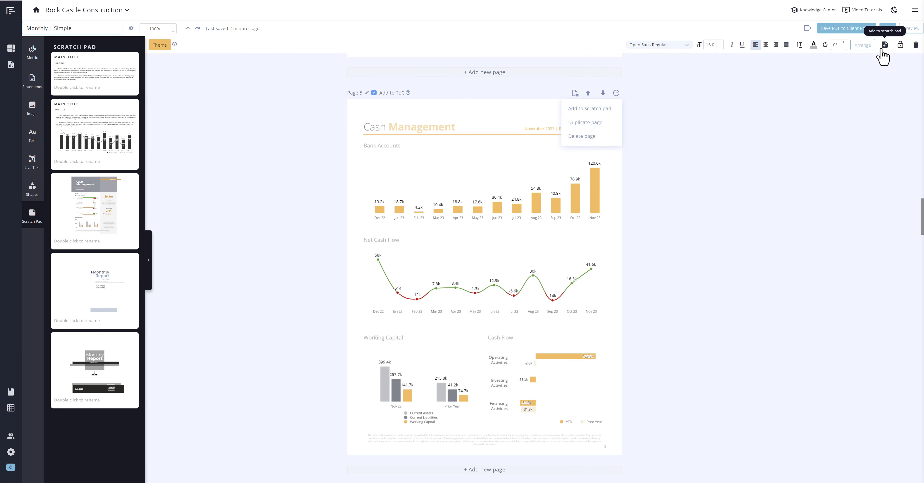
click(850, 92)
Step: View the settings options of the Monthly | Advanced report in the company's reports list
click(482, 202)
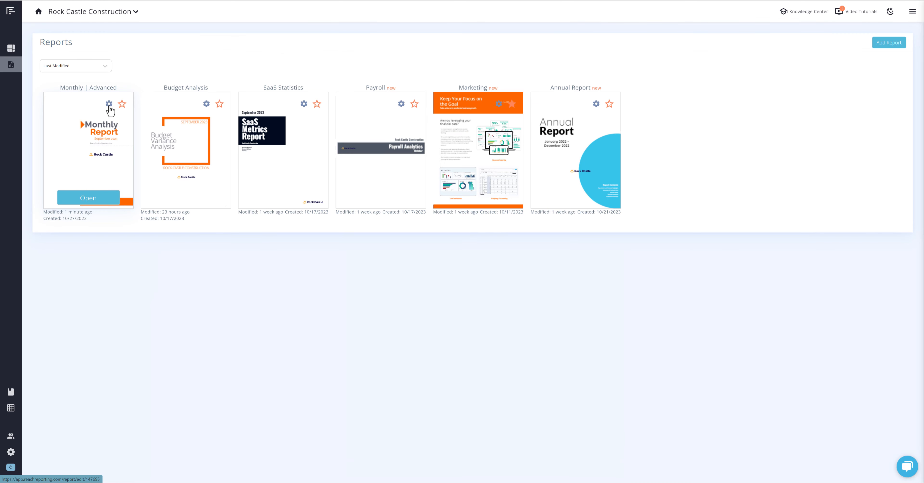
click(109, 105)
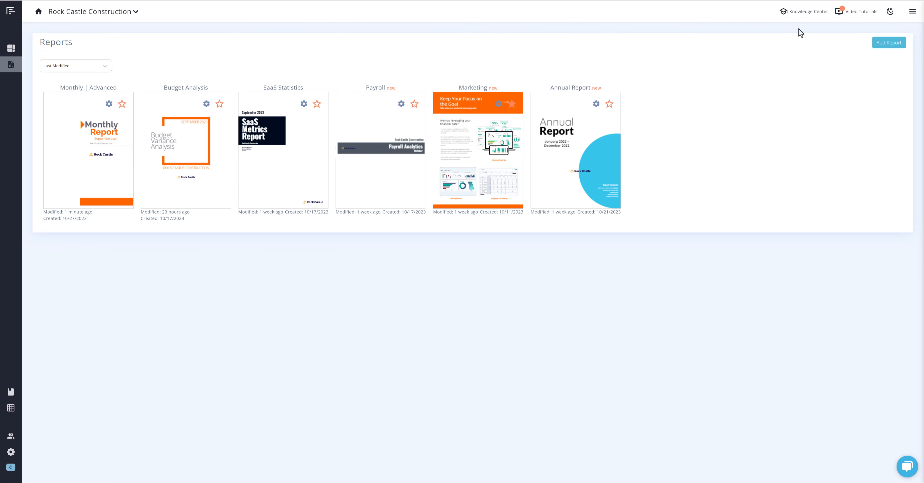
Step: Open the Report Library for adding a report and show the My Templates group
click(880, 46)
click(869, 63)
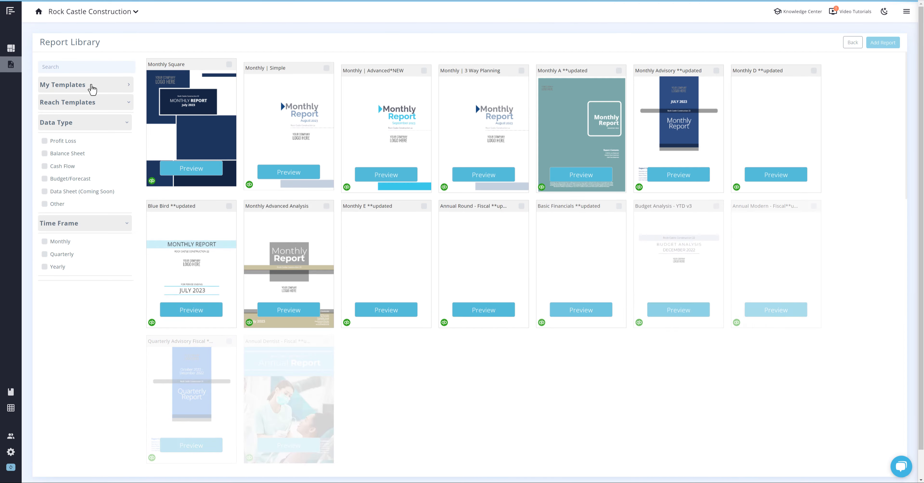
click(92, 86)
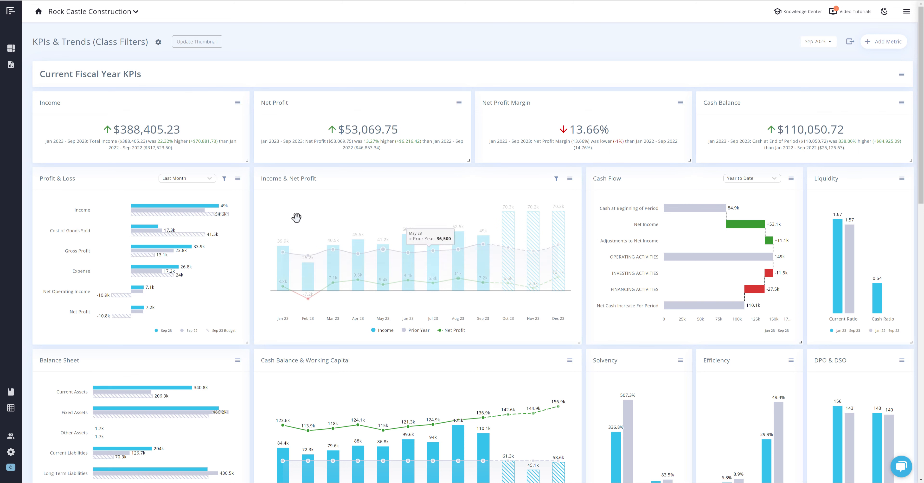
Step: Switch the period of the Profit & Loss chart on the KPIs & Trends (Class Filters) dashboard to YTD
click(205, 181)
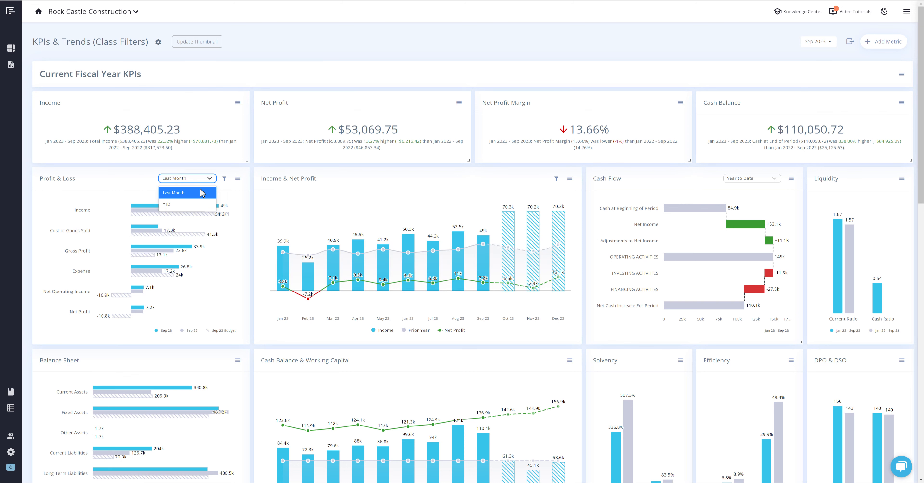
click(192, 205)
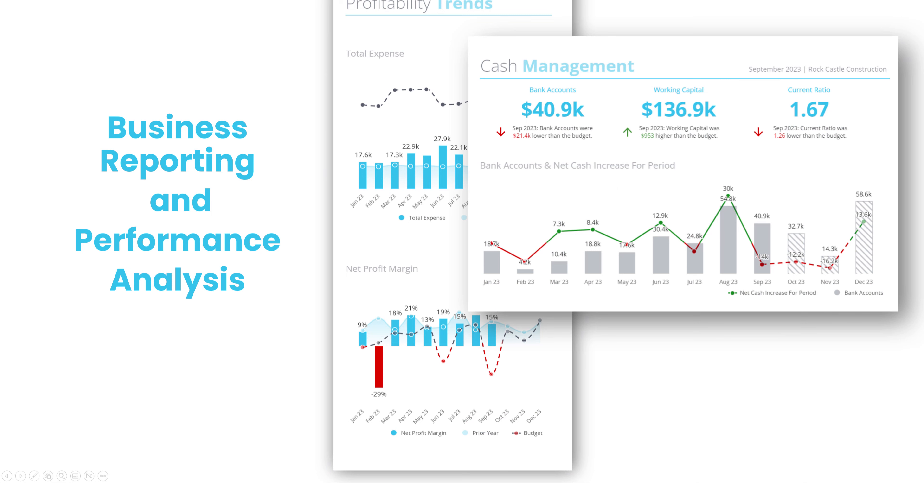
key(Right)
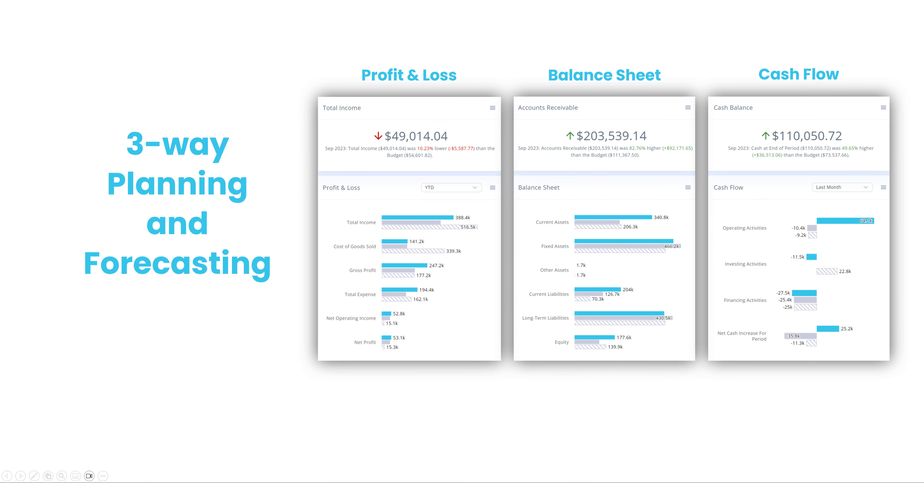
key(Right)
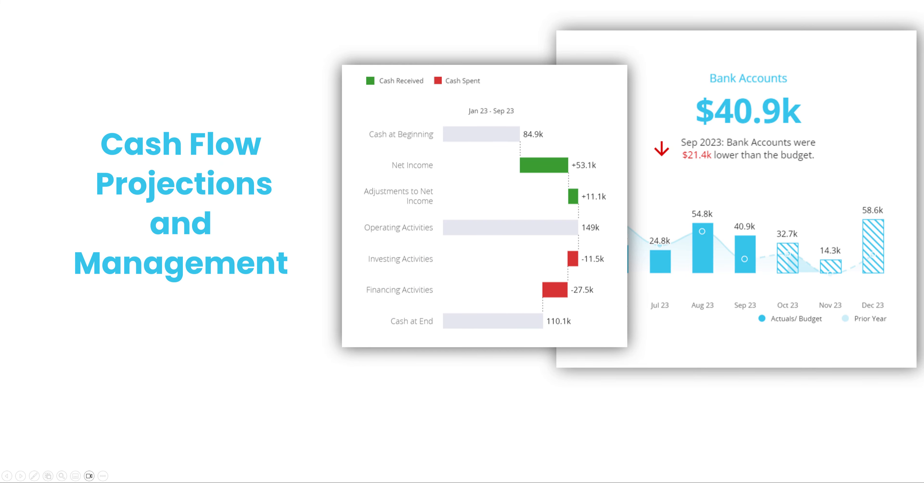
key(Right)
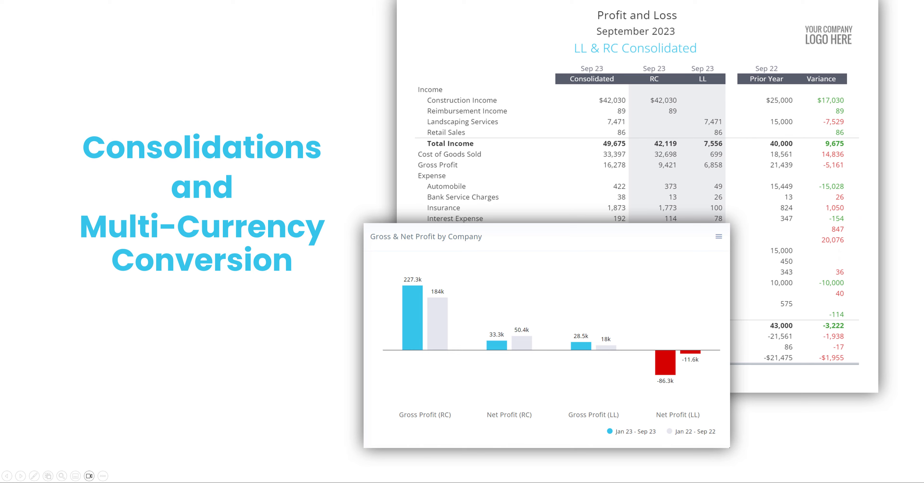
key(Right)
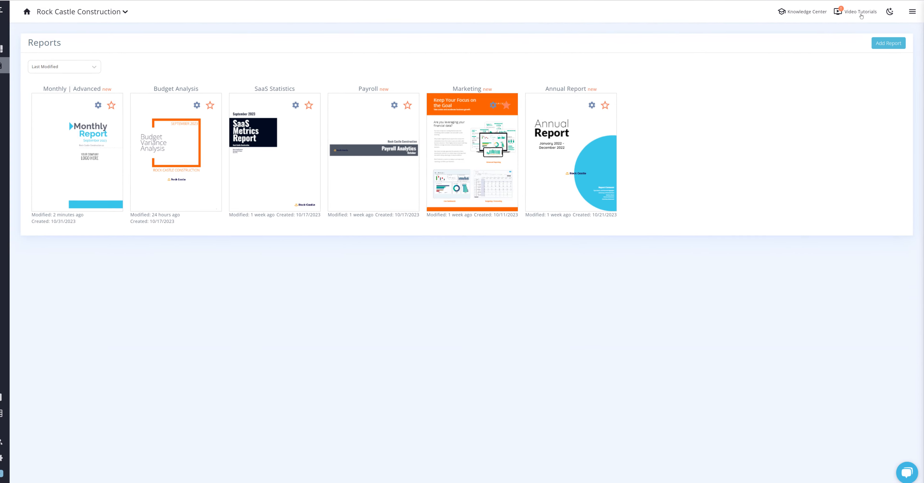
Step: Open the Video Tutorials library from the company's reports list
click(861, 15)
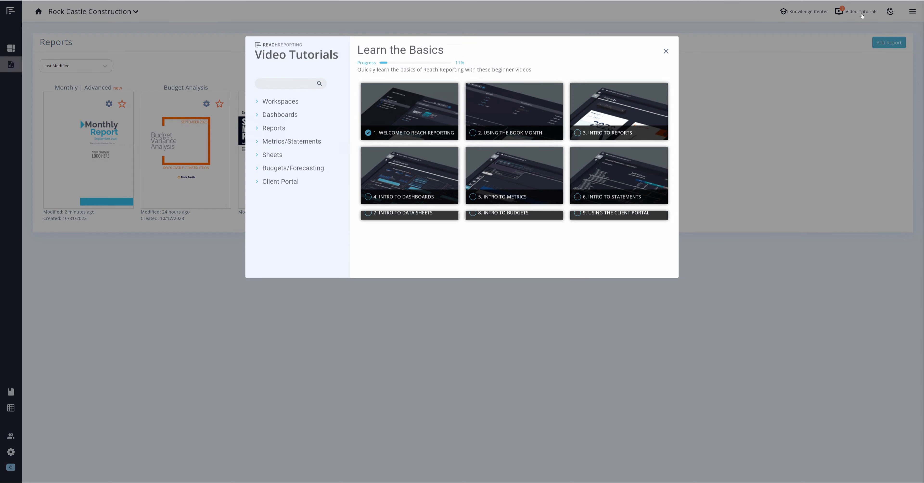